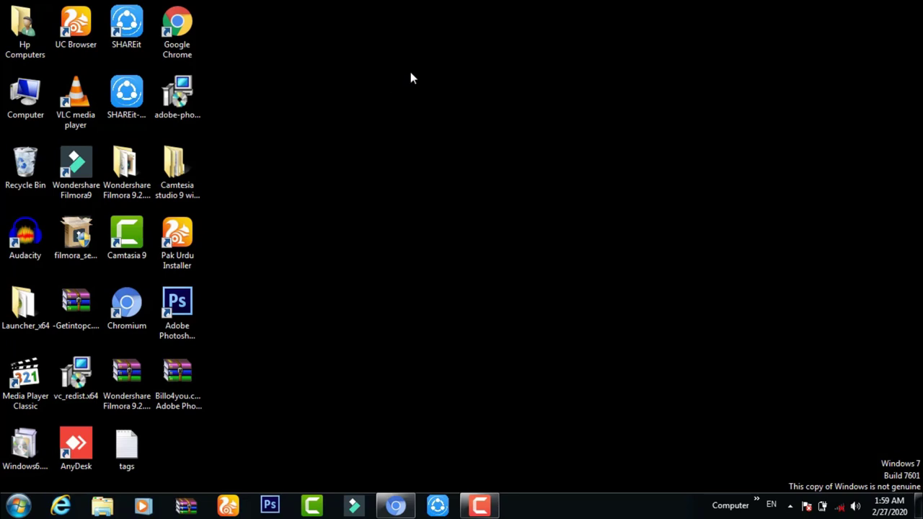
- Refresh the desktop four times and bring the screen recorder window back up
right_click(433, 127)
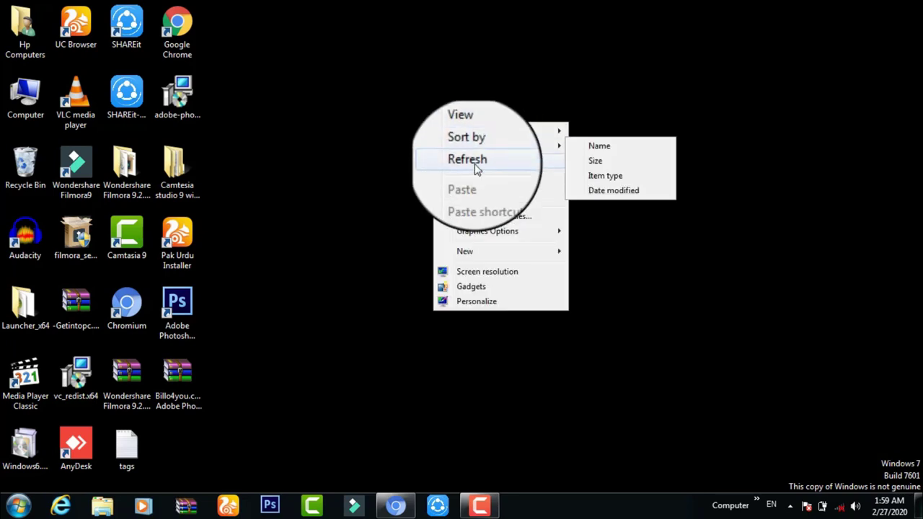
click(476, 160)
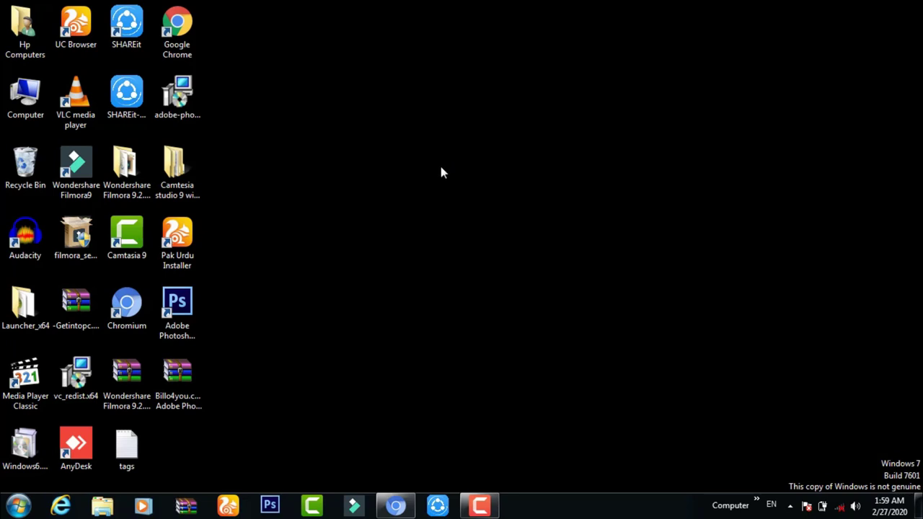
right_click(399, 114)
click(440, 171)
right_click(443, 173)
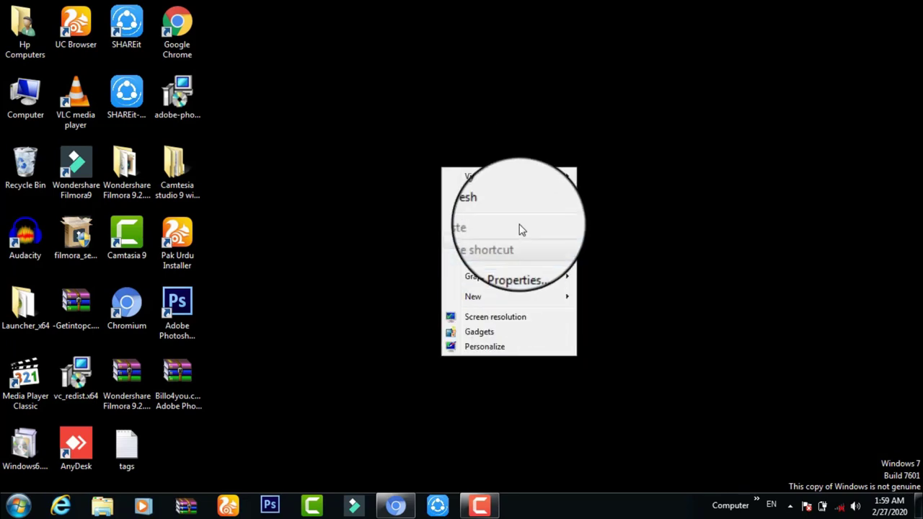
click(509, 209)
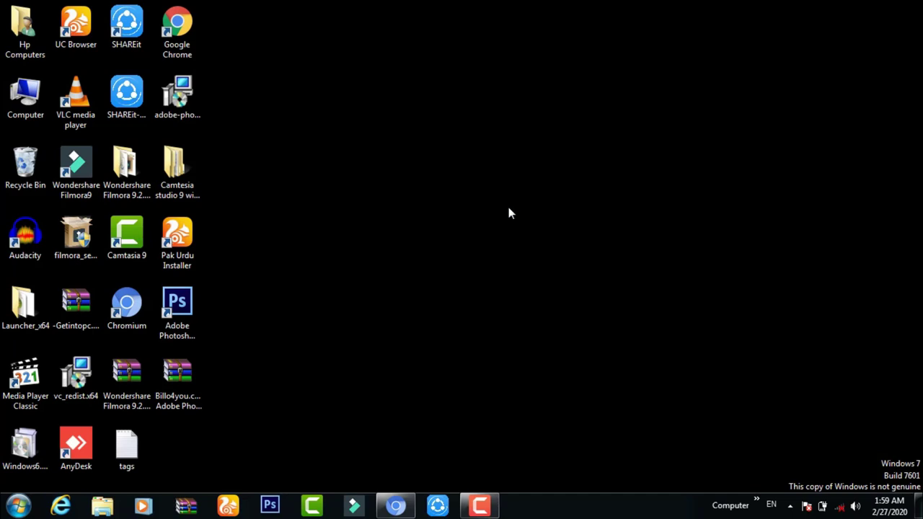
right_click(508, 208)
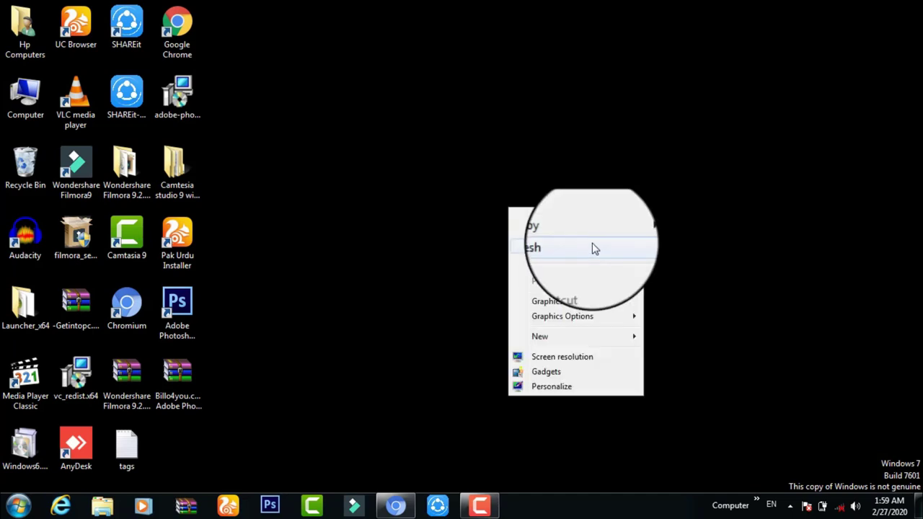
click(594, 248)
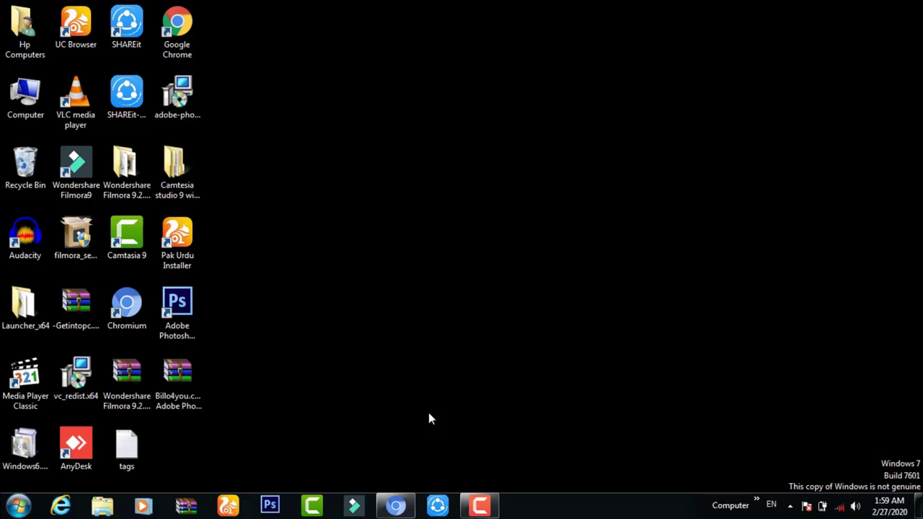
click(491, 498)
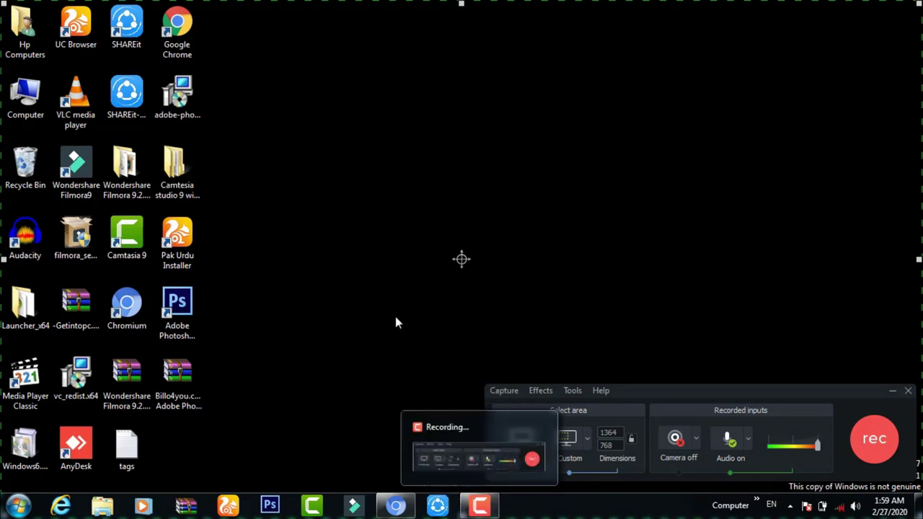
- Scroll Comment Picker's YouTube picker to the video URL field, then switch to the technical ishtiaq search results
click(411, 499)
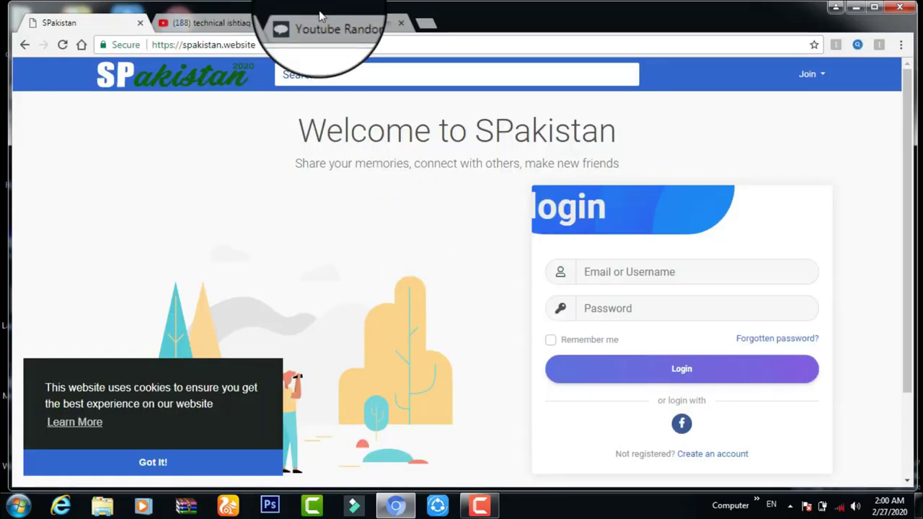
click(333, 23)
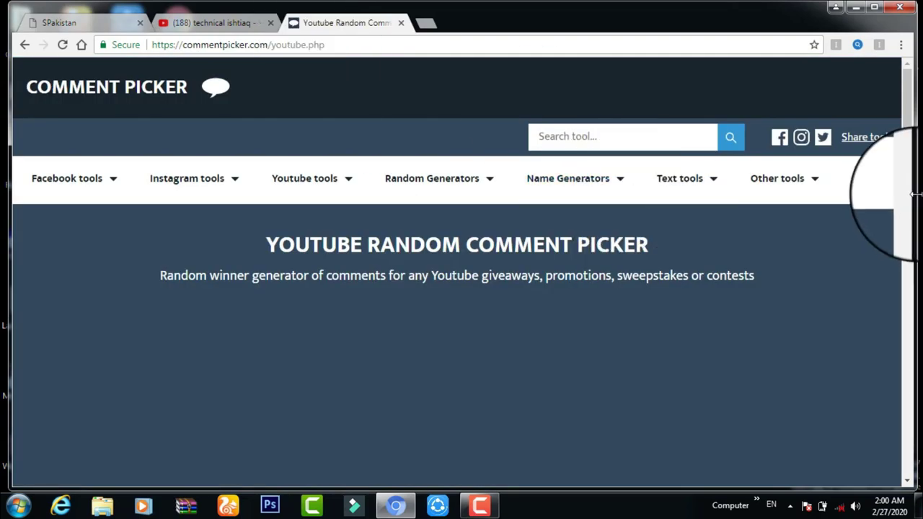
scroll(910, 157, down, 1)
scroll(910, 157, down, 6)
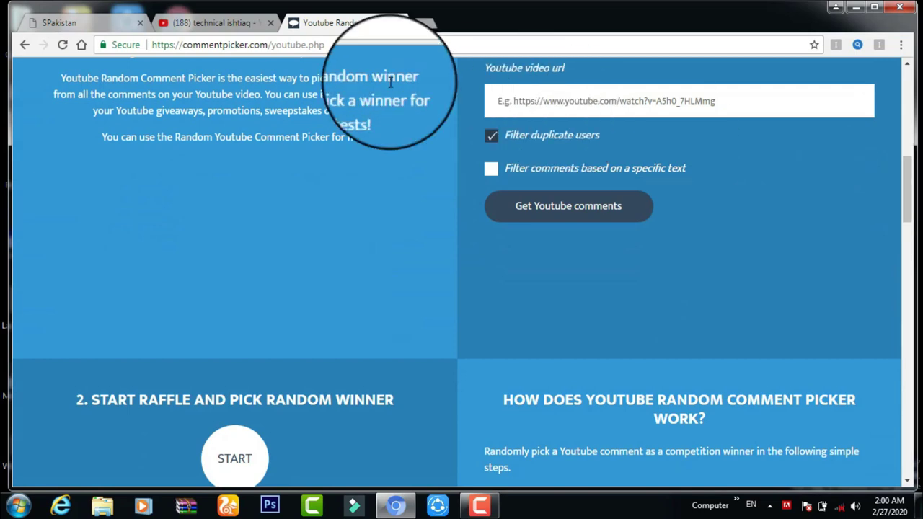
click(216, 18)
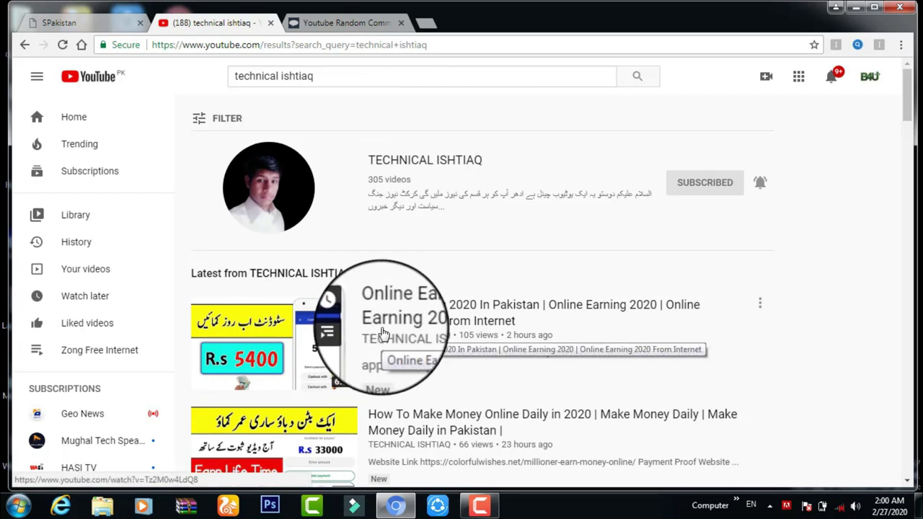
- Copy the link of the newest video, Online Earning 2020 In Pakistan, and return to Comment Picker
right_click(344, 323)
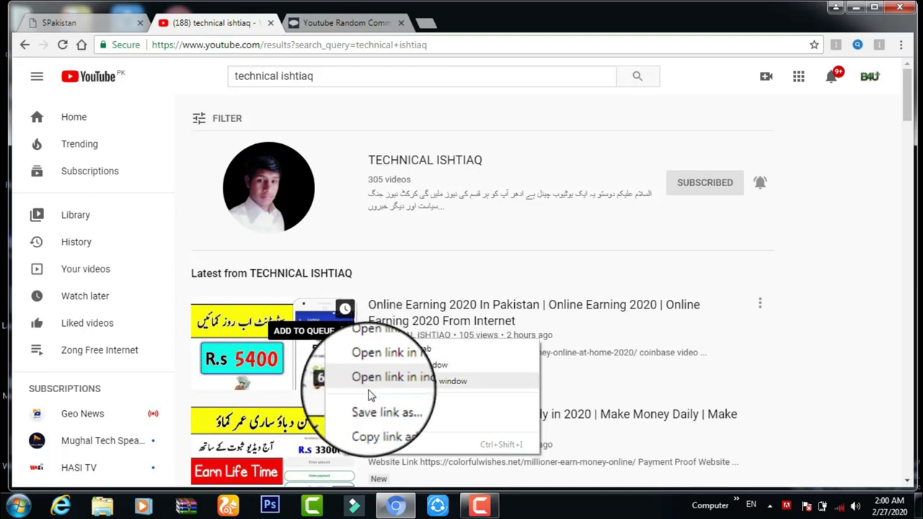
click(388, 427)
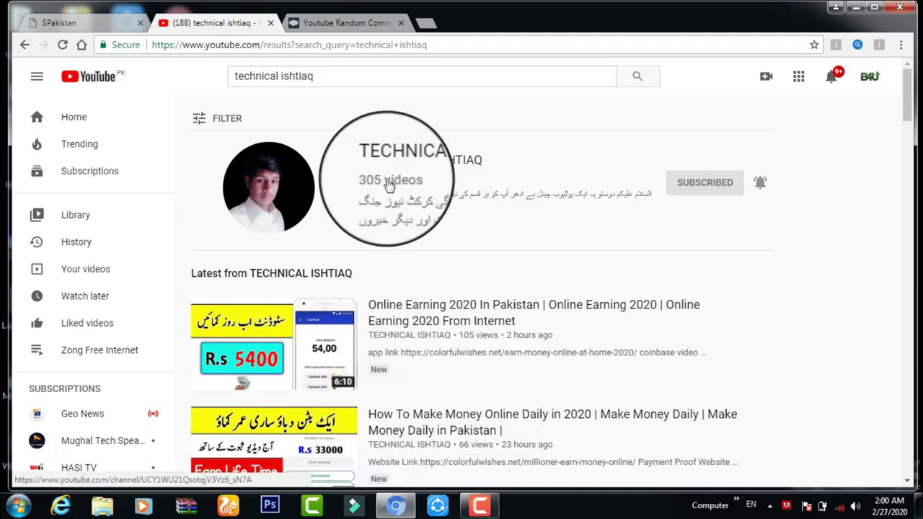
click(360, 23)
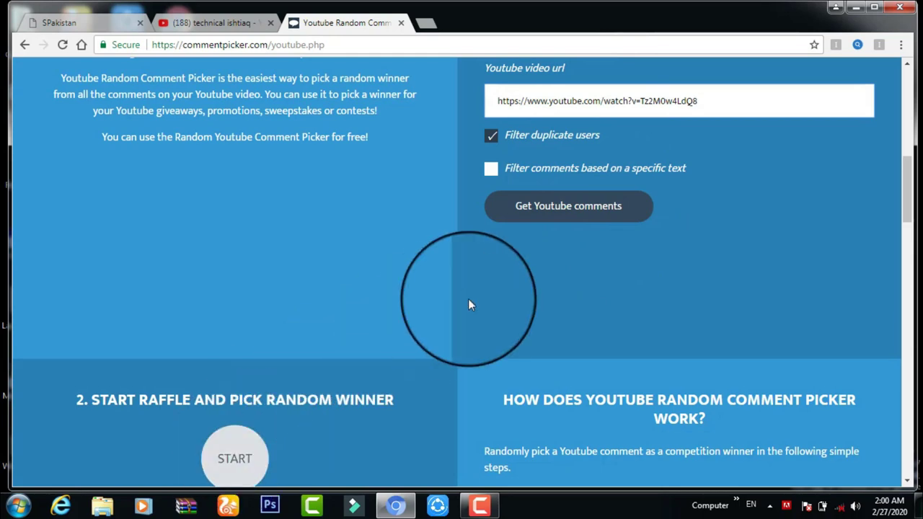
- Try Get Youtube comments, then open the TECHNICAL ISHTIAQ channel from the YouTube results
click(567, 224)
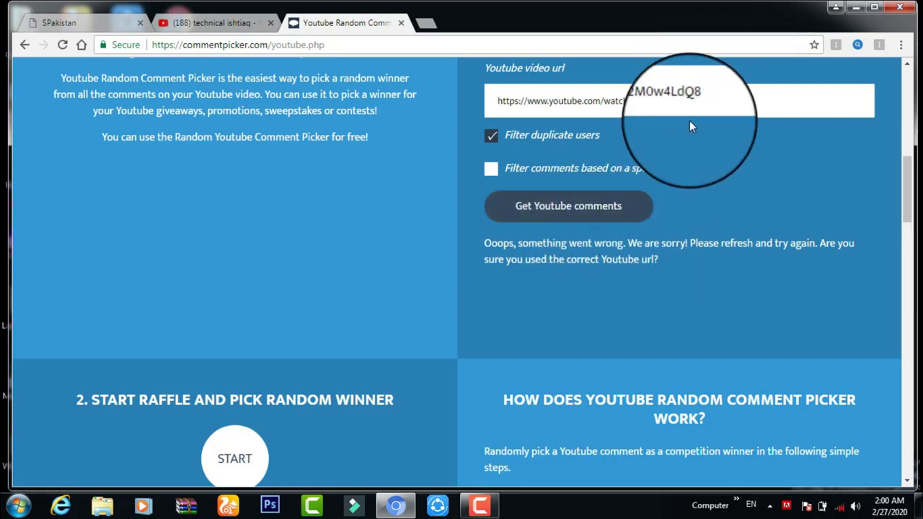
click(212, 22)
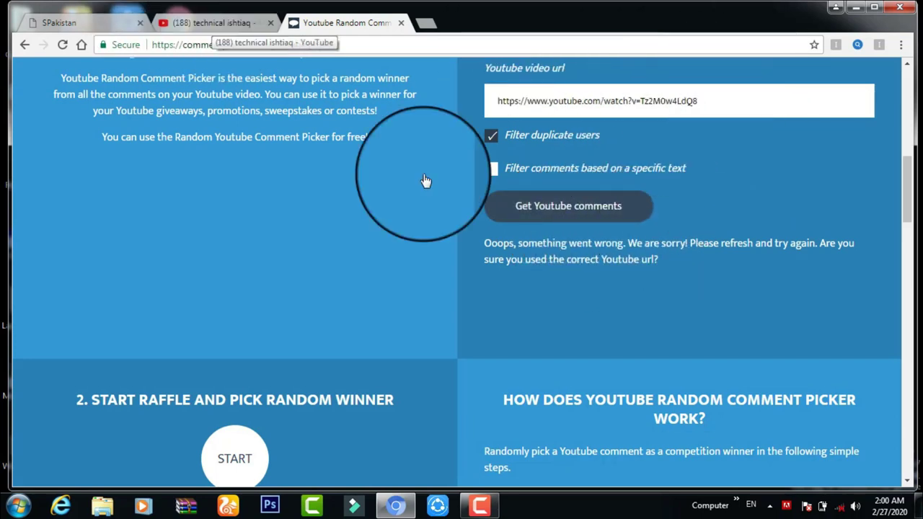
click(262, 181)
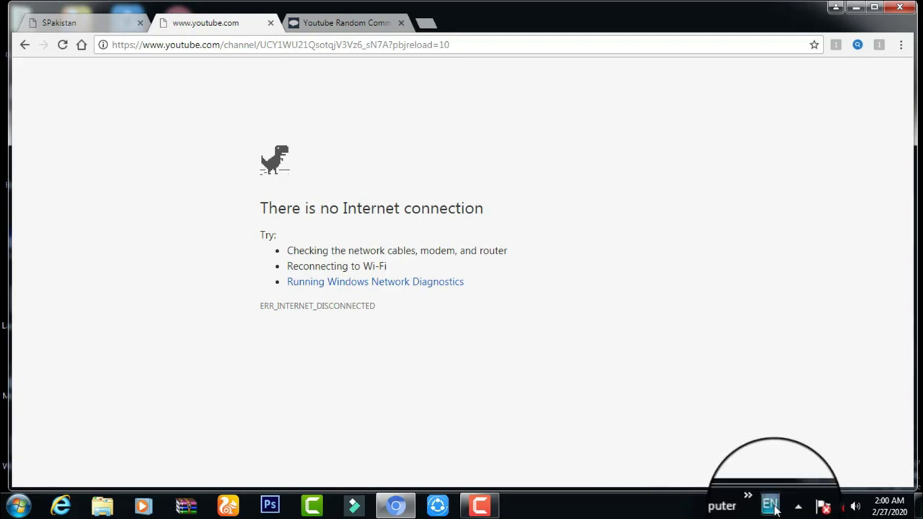
- Pause the screen recording while the TECHNICAL ISHTIAQ channel page is reloaded
mouse_move(478, 504)
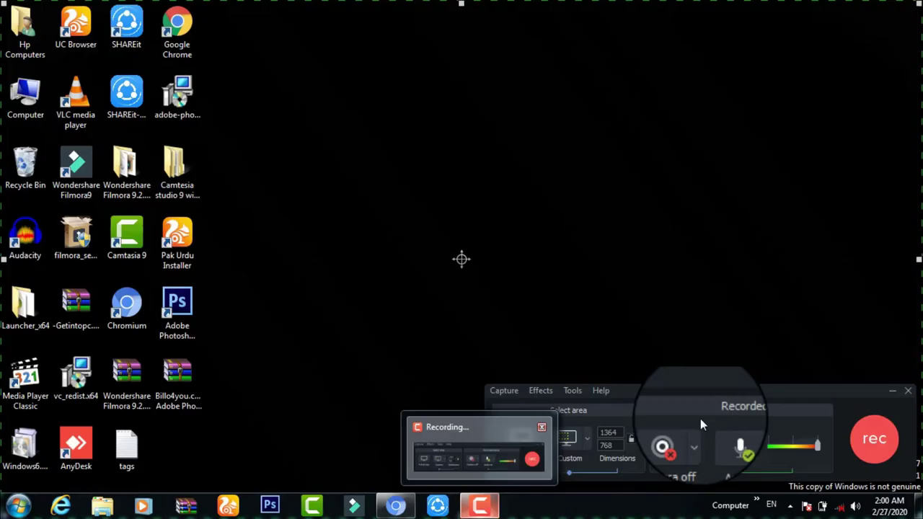
click(473, 478)
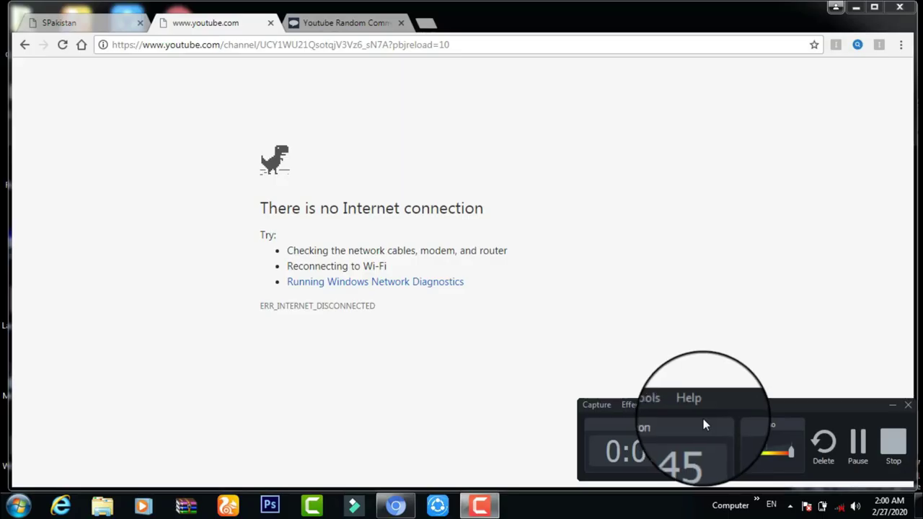
click(858, 451)
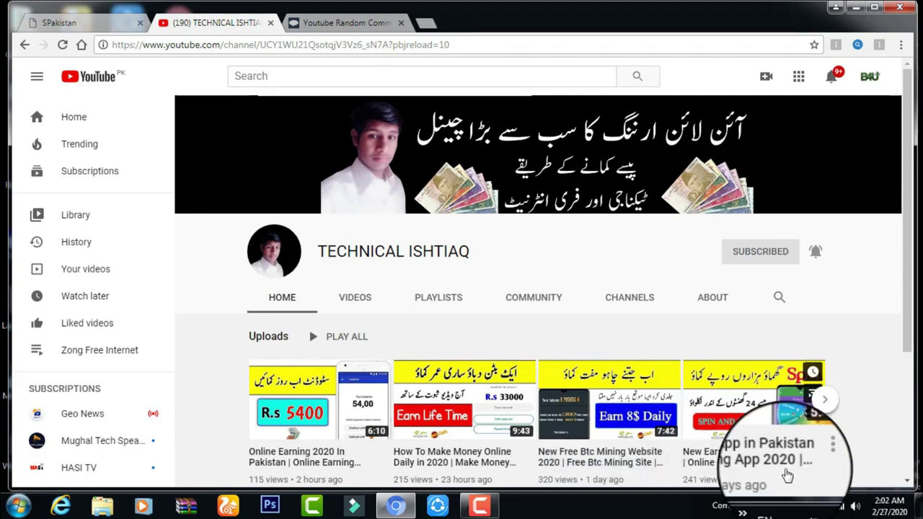
mouse_move(477, 504)
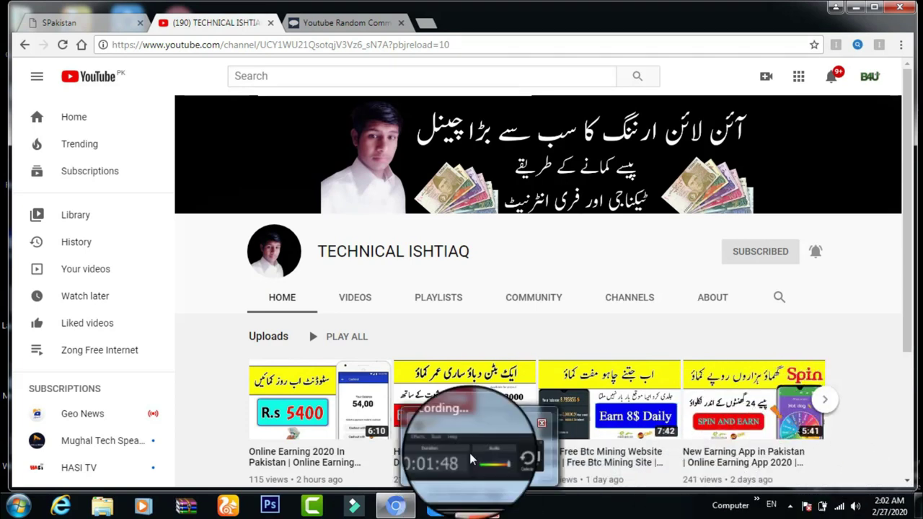
mouse_move(470, 453)
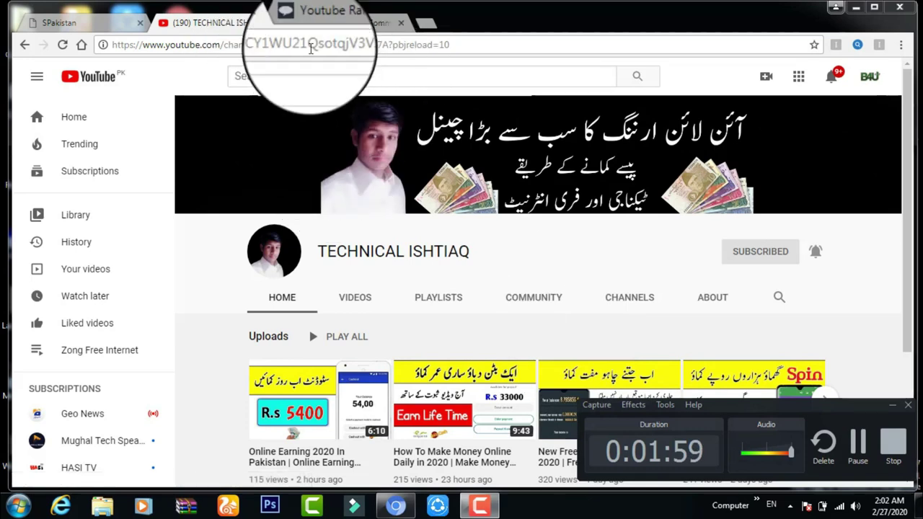
- Fetch the video's comments again, loading 24 unique commenters, and scroll down to the raffle
click(332, 23)
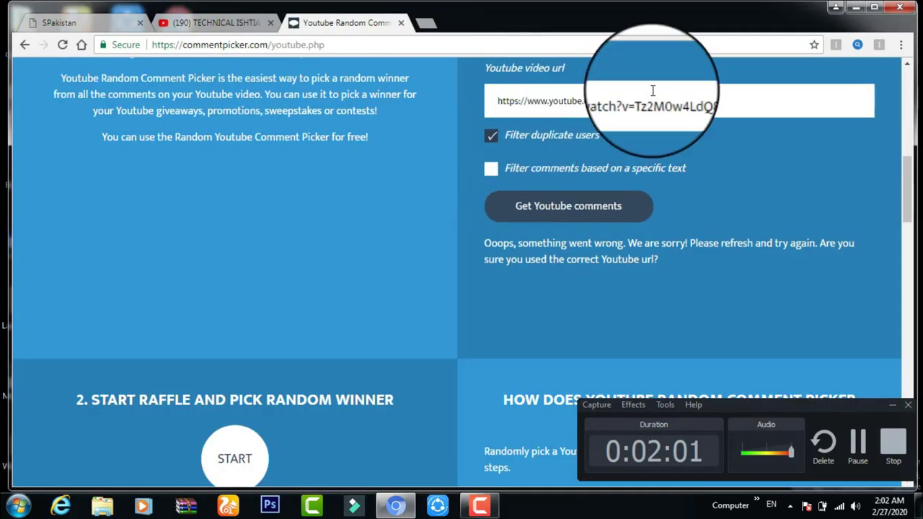
click(508, 210)
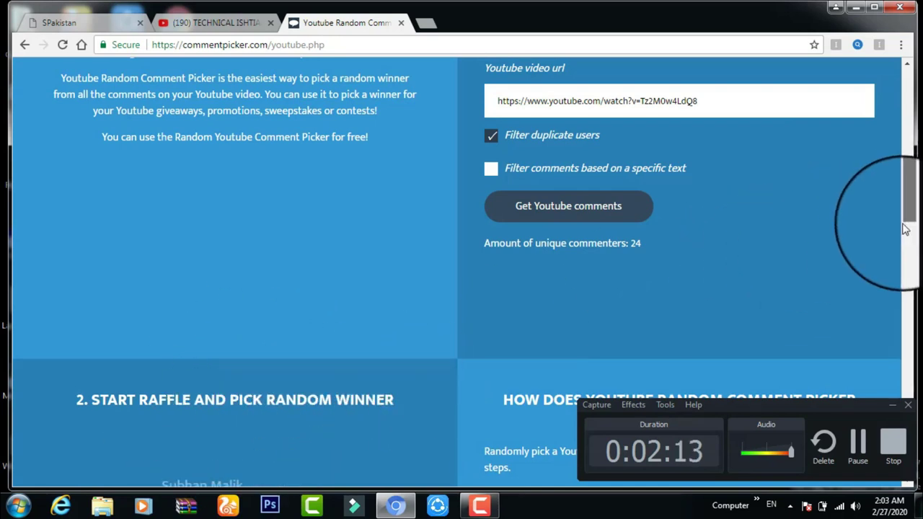
drag(910, 206, 907, 238)
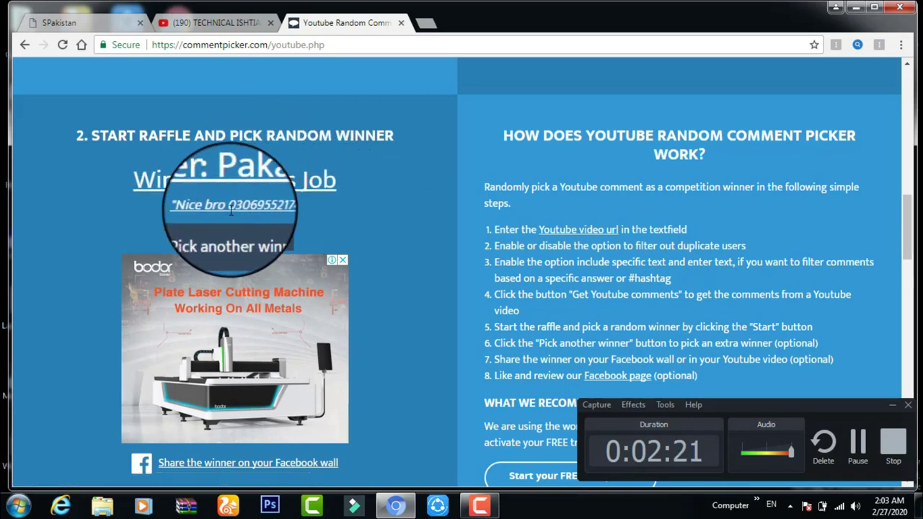
- Highlight the winning comment's text, then discard winners and restart the raffle twice
drag(229, 208, 281, 207)
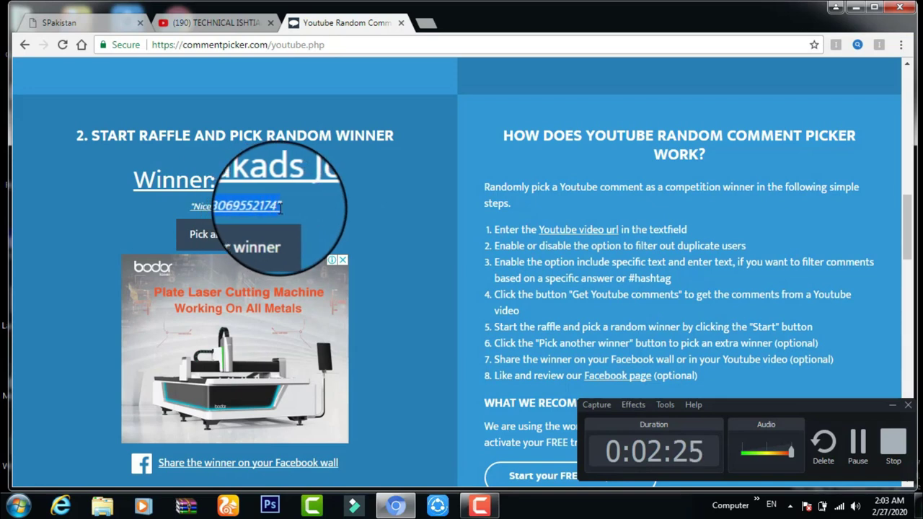
click(247, 241)
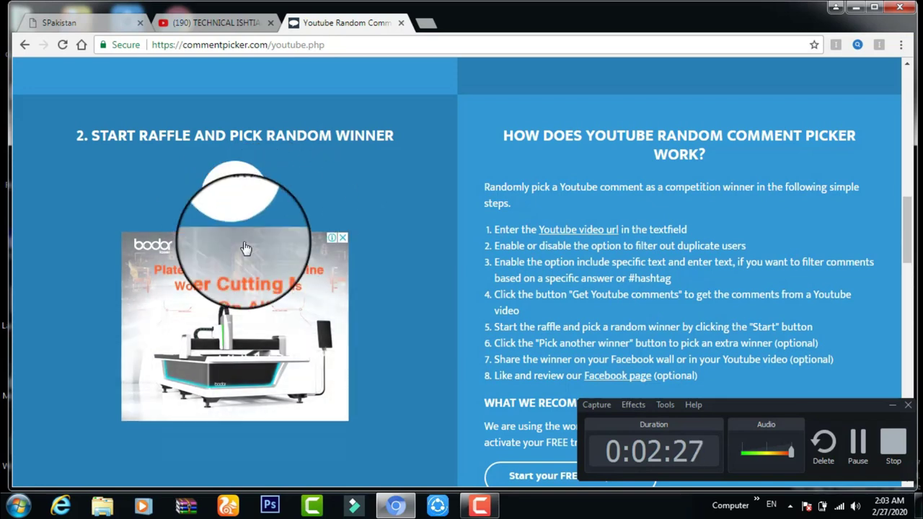
click(237, 196)
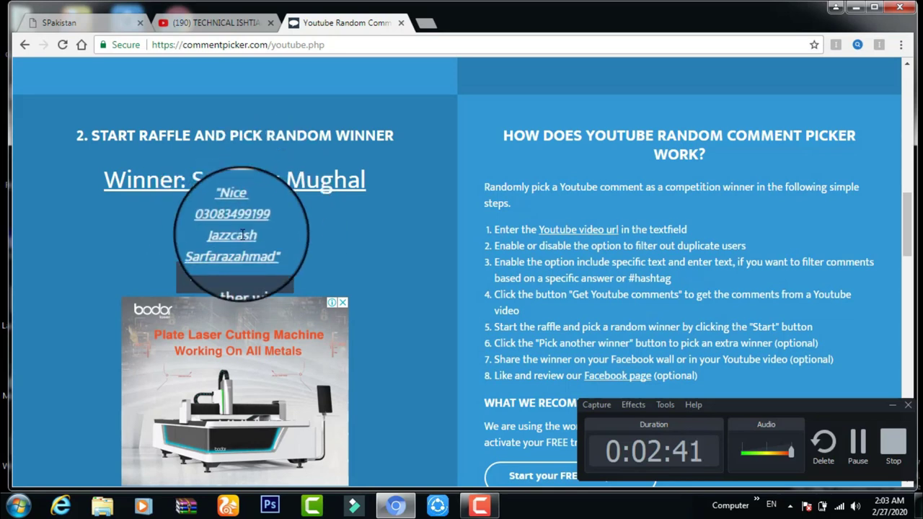
click(236, 281)
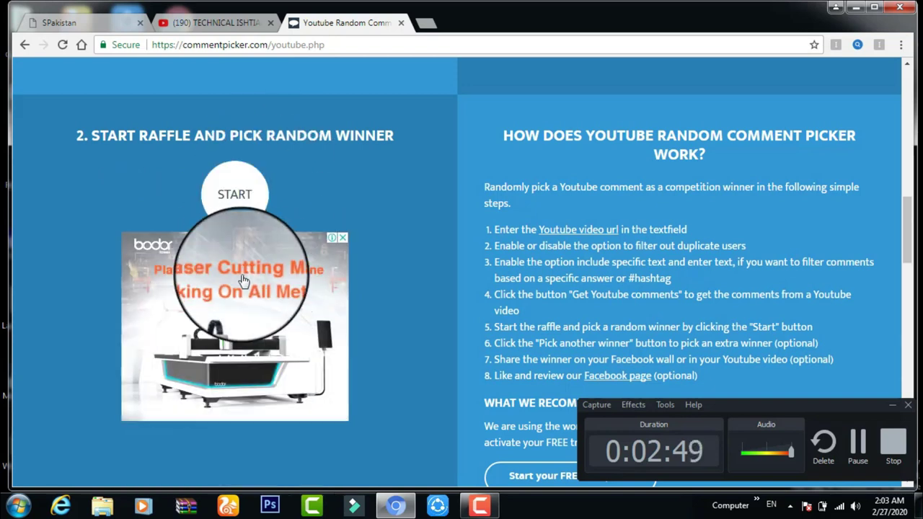
click(251, 173)
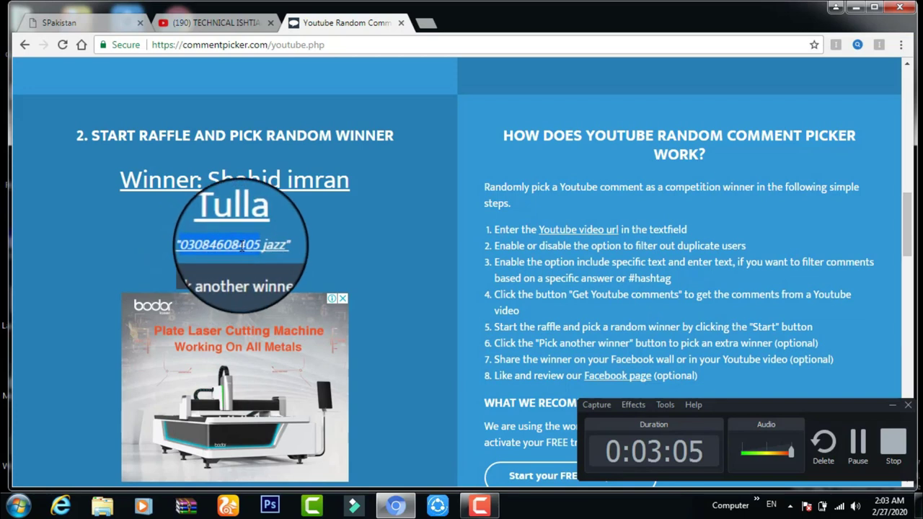
- Draw two more winners, selecting the number in each winning comment
click(243, 276)
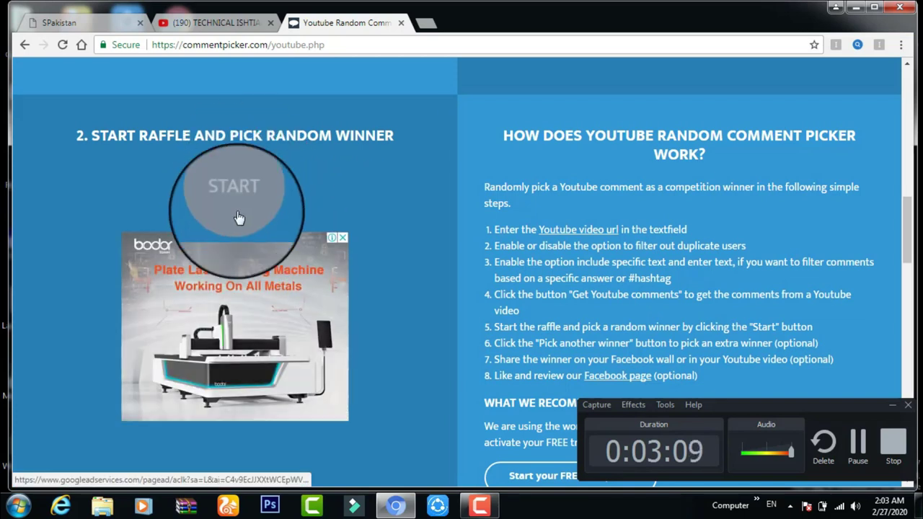
click(235, 195)
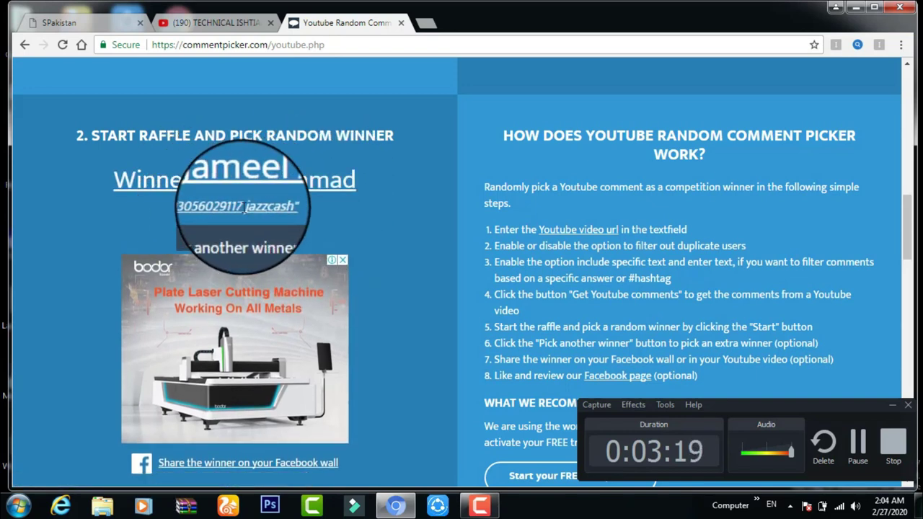
drag(189, 209, 247, 208)
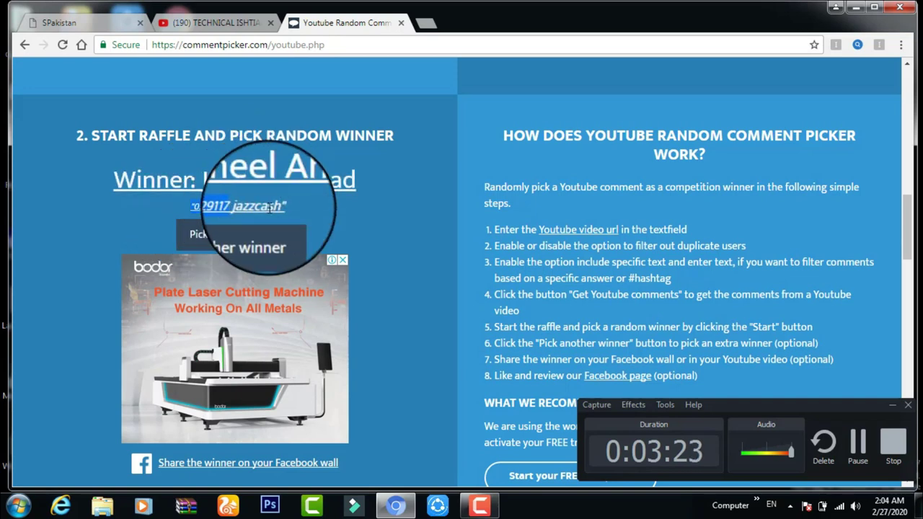
click(232, 239)
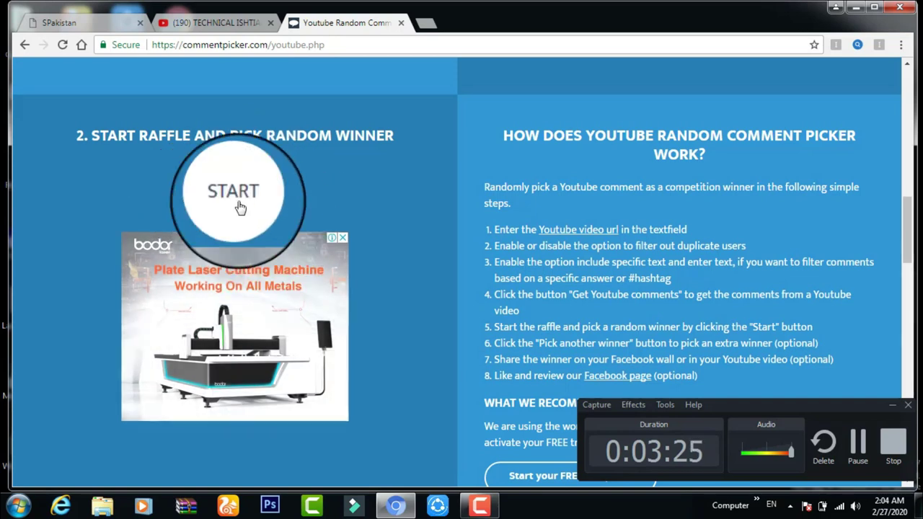
click(240, 208)
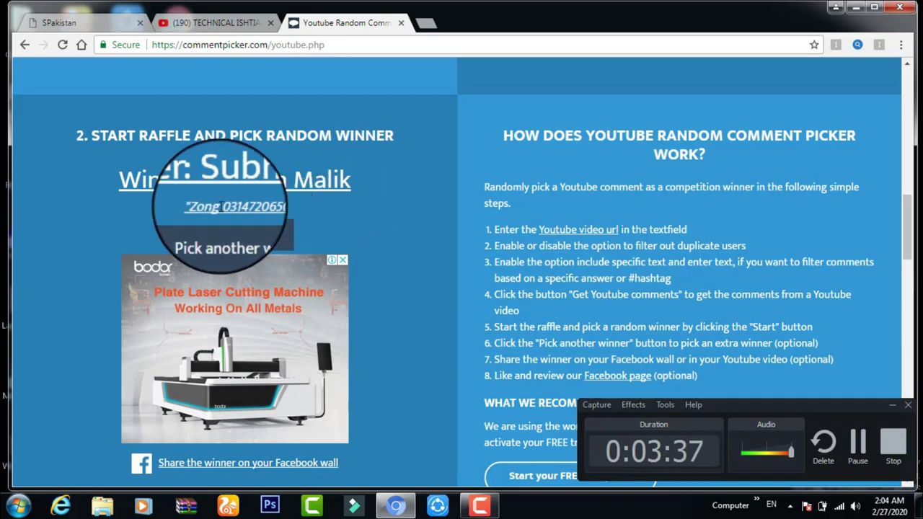
double_click(323, 208)
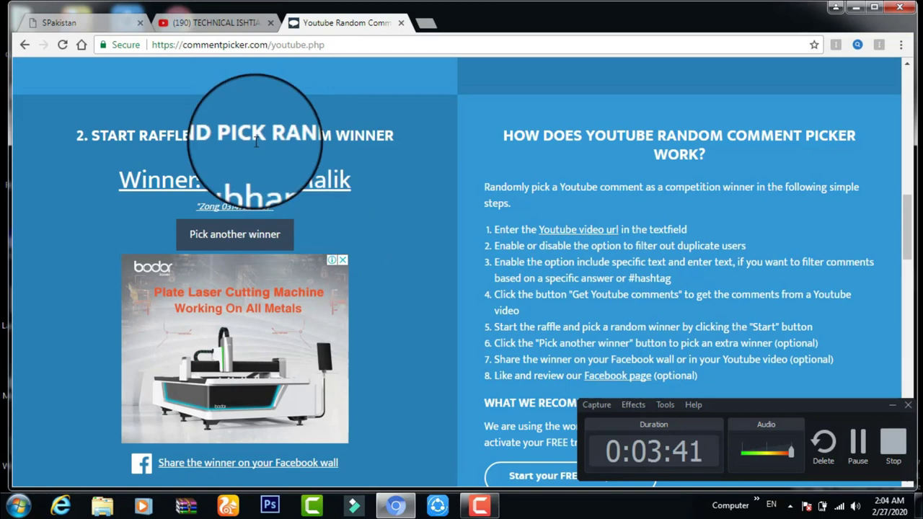
- Return to the TECHNICAL ISHTIAQ channel page and scroll through its recent uploads
click(223, 25)
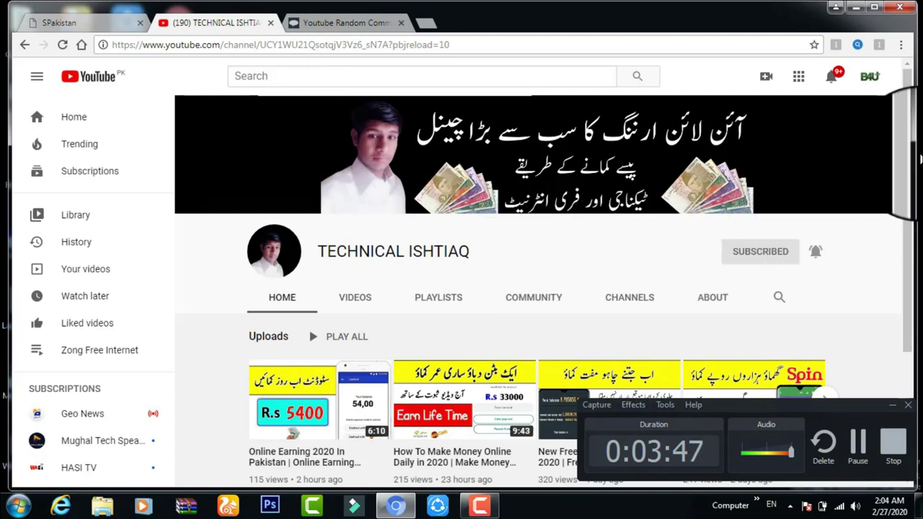
drag(911, 137, 910, 144)
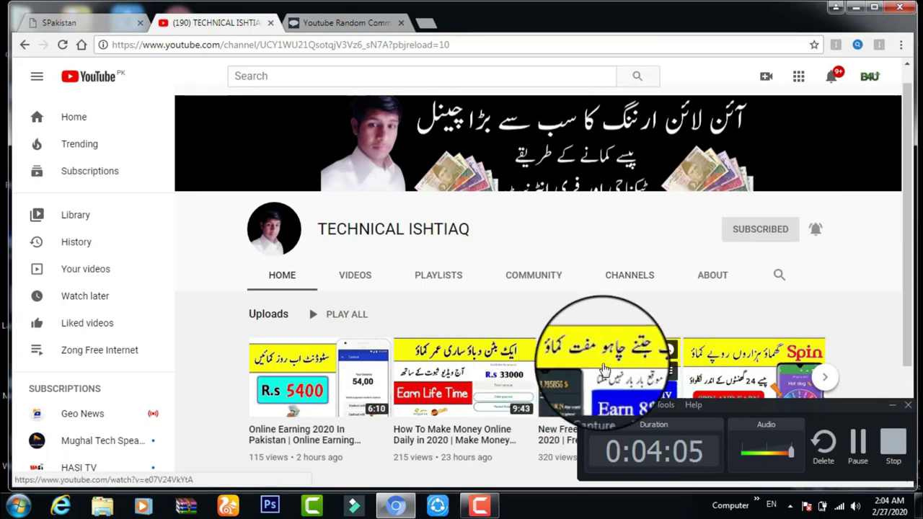
click(897, 409)
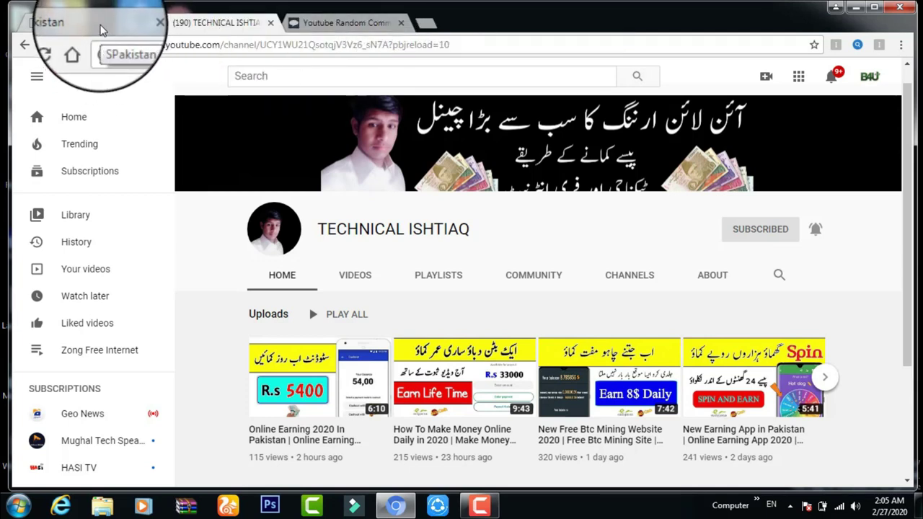
click(101, 28)
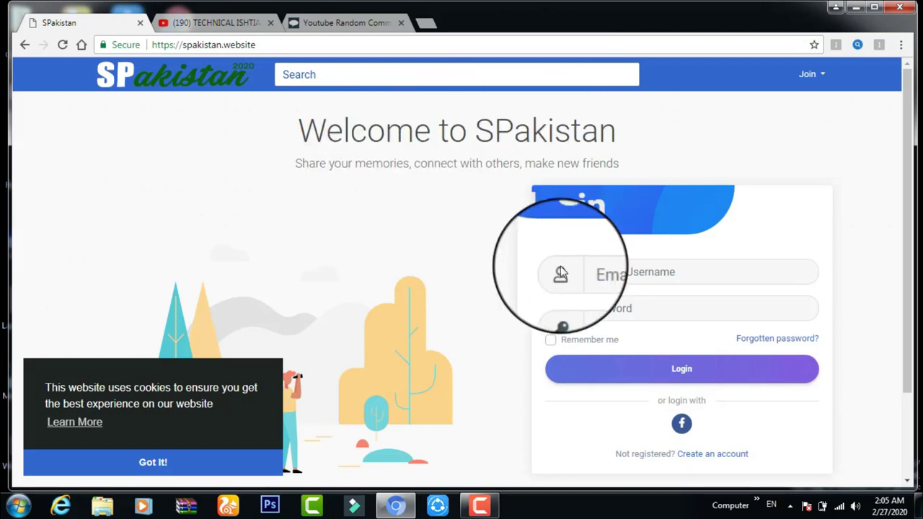
- Dismiss the cookie notice and enter the first name, last name and username in the registration form
click(165, 473)
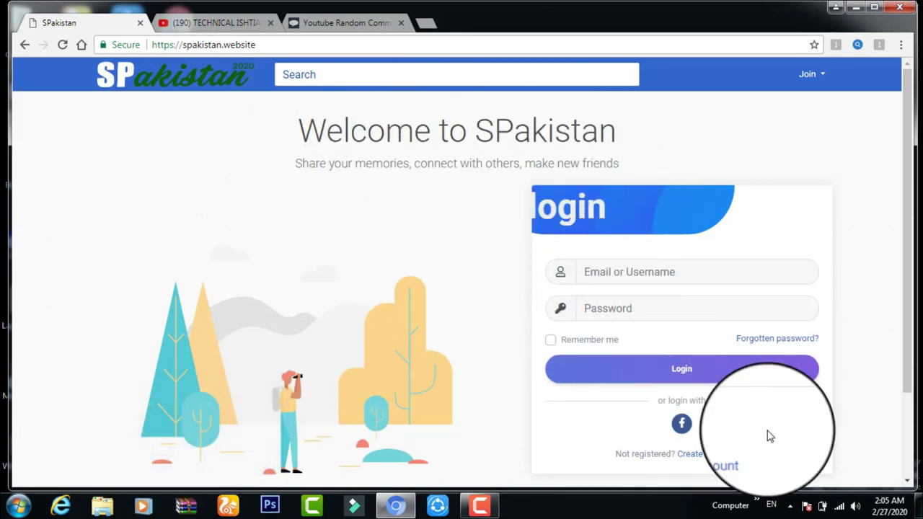
click(719, 455)
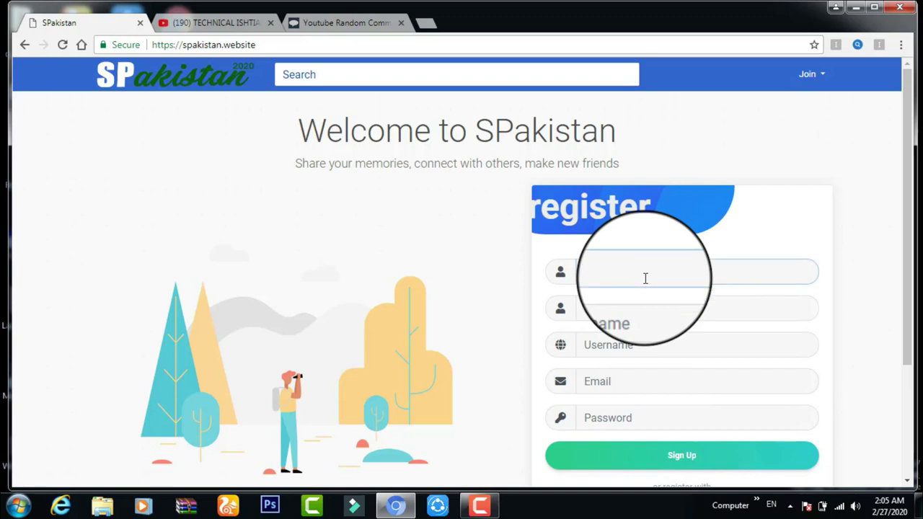
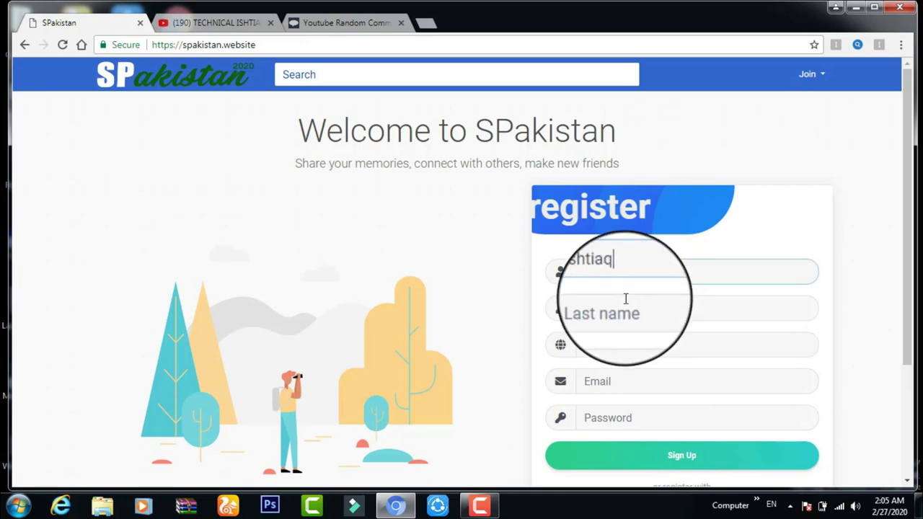
click(624, 309)
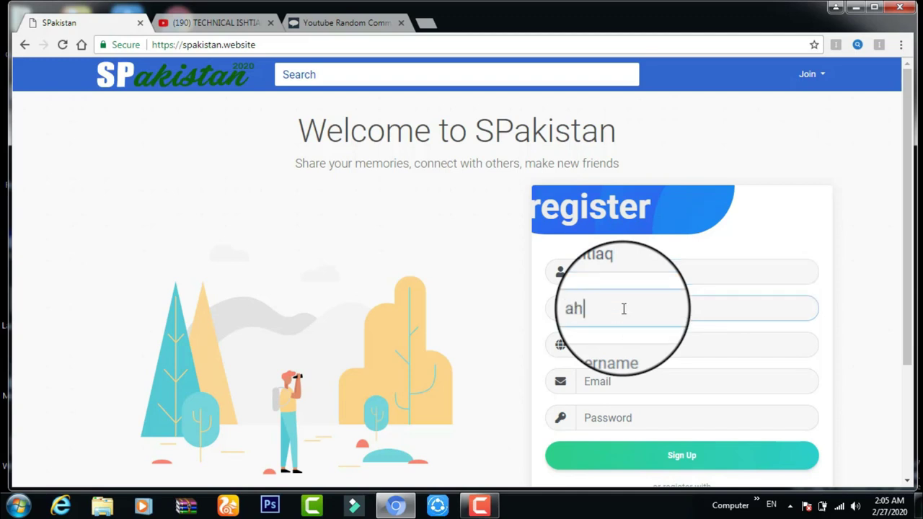
click(603, 345)
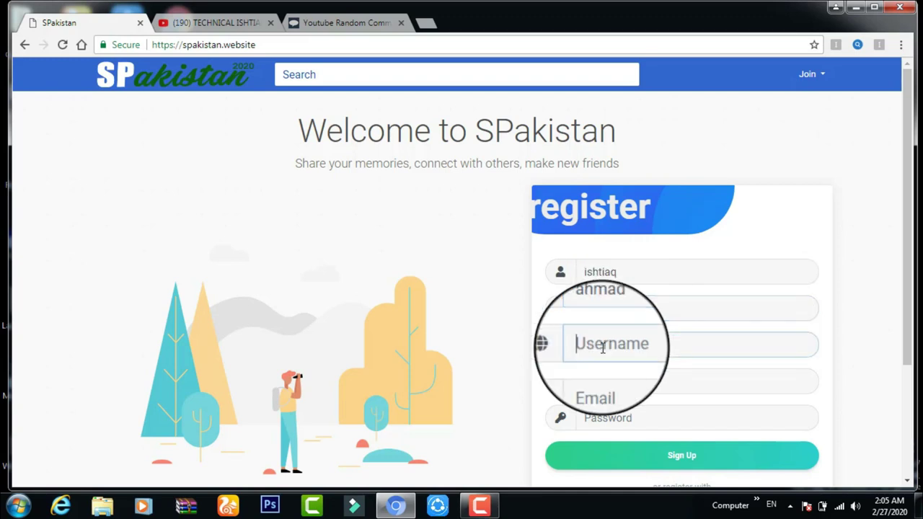
text(ishtiaq)
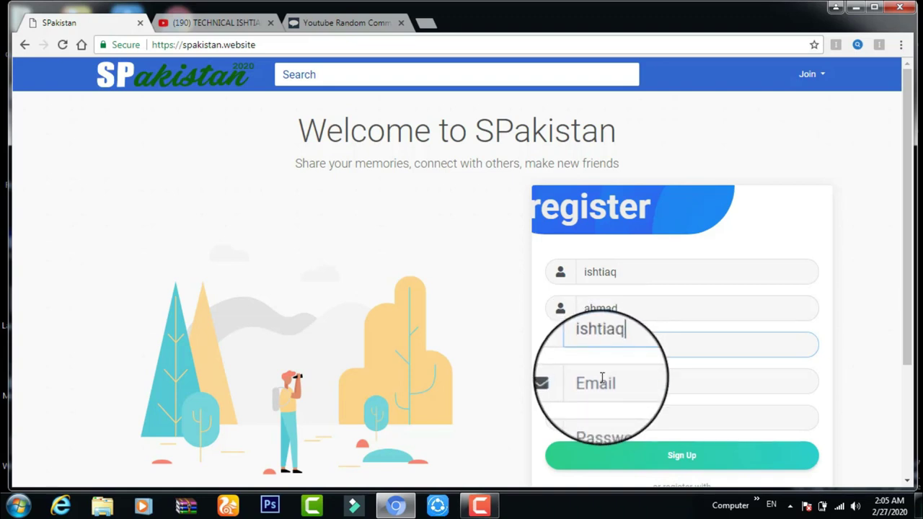
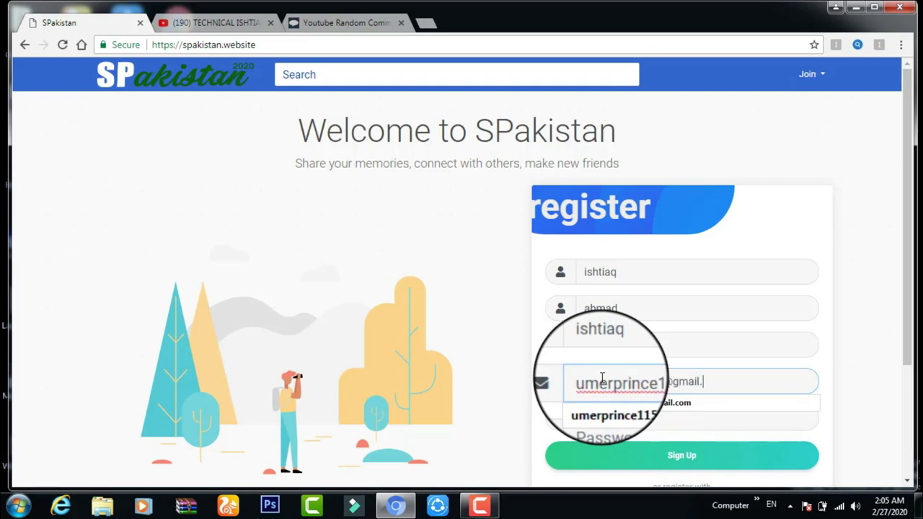
- Fill in the e-mail address from the suggestion and submit the registration details
text(com)
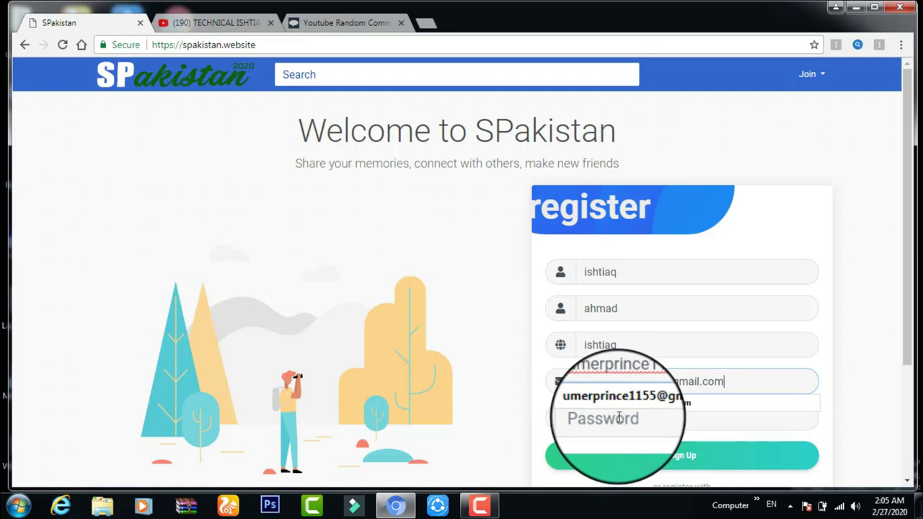
click(619, 417)
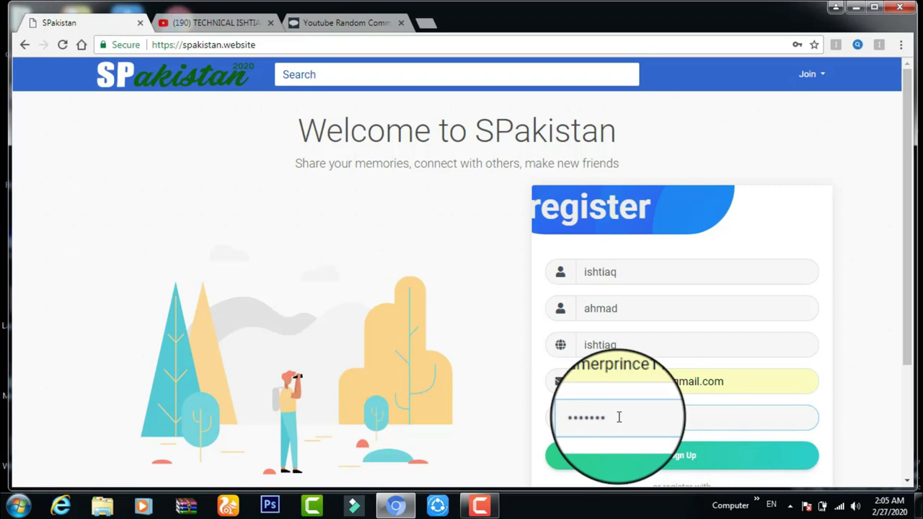
click(689, 465)
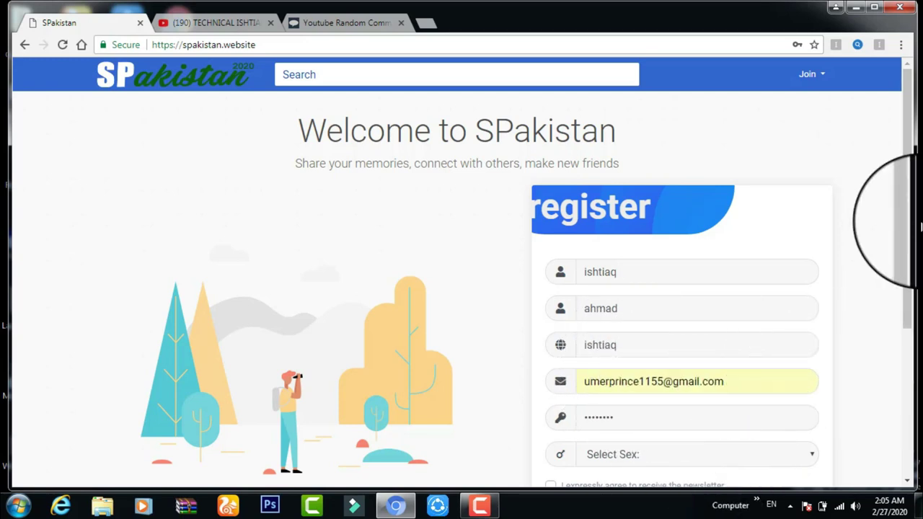
scroll(892, 315, down, 2)
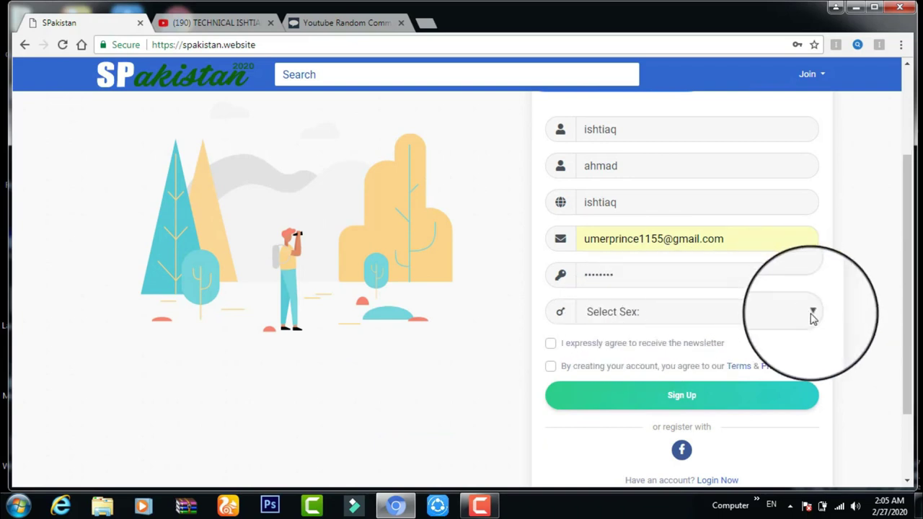
- Set sex to Male and tick the newsletter and account-terms checkboxes
click(577, 311)
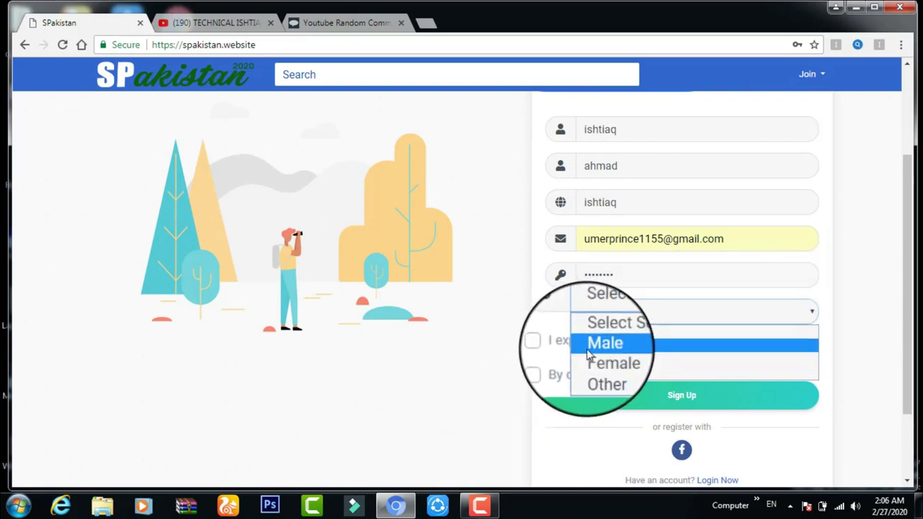
click(585, 344)
click(550, 344)
click(550, 366)
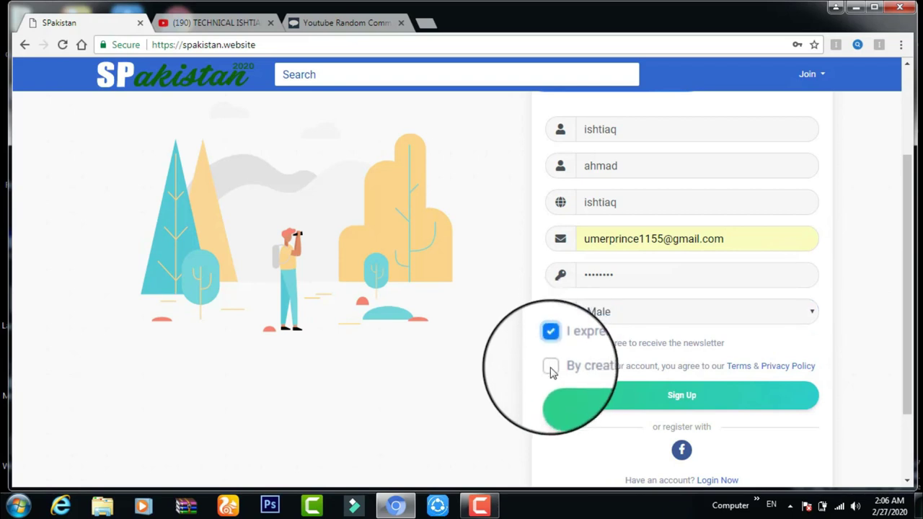
- Sign up to create the account, then skip the photo upload to reach Step 2, Update your info
click(681, 399)
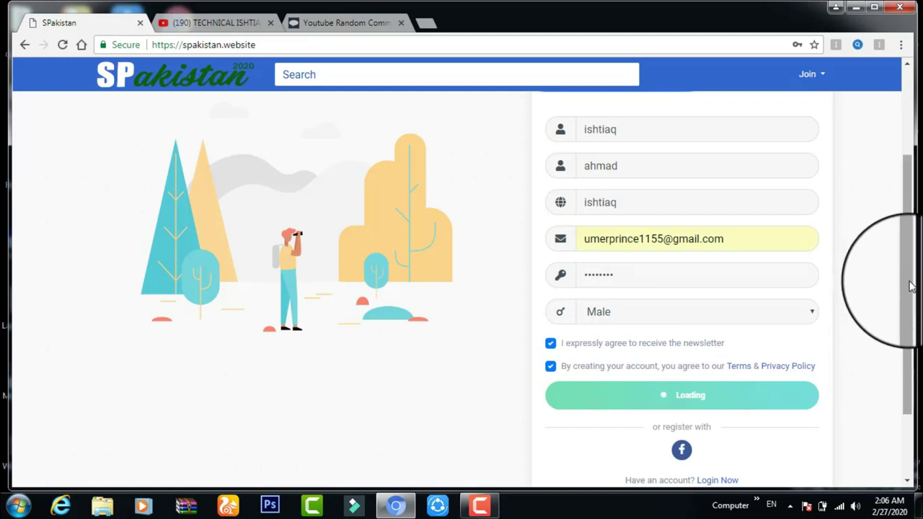
scroll(910, 322, down, 1)
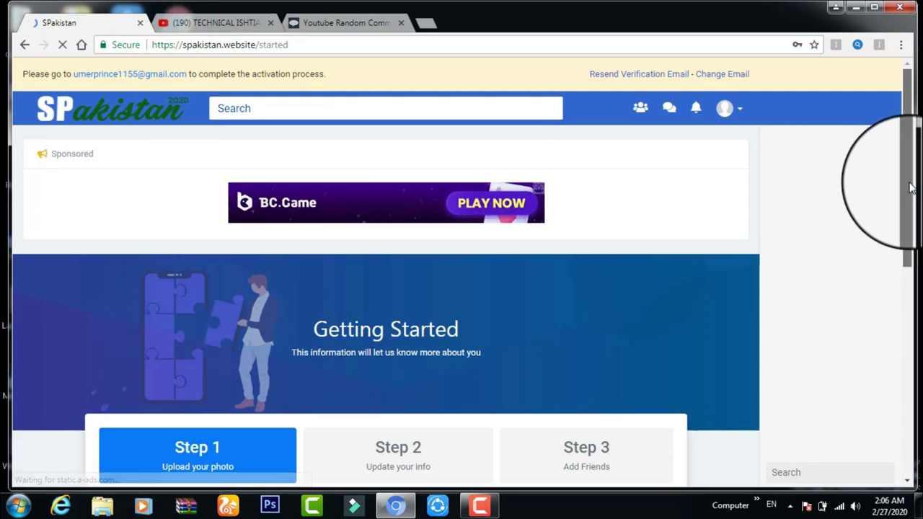
scroll(910, 188, down, 1)
drag(910, 180, 830, 315)
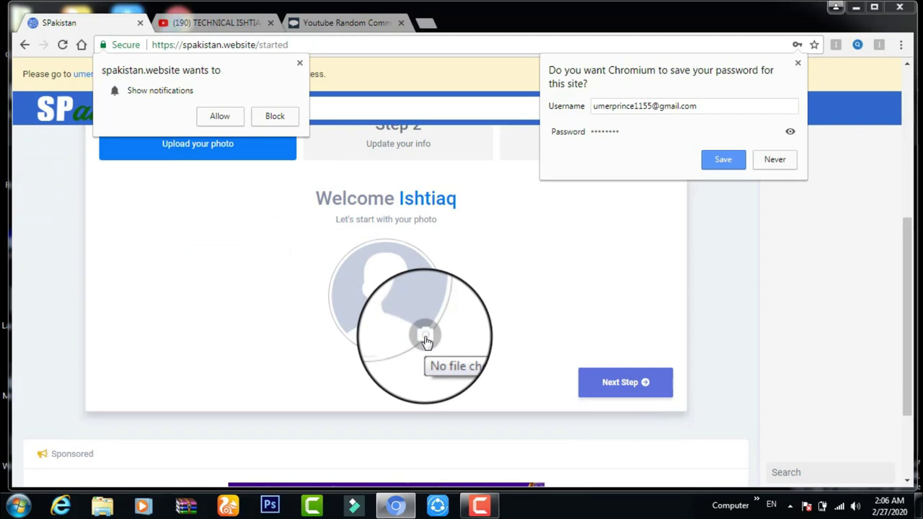
click(609, 384)
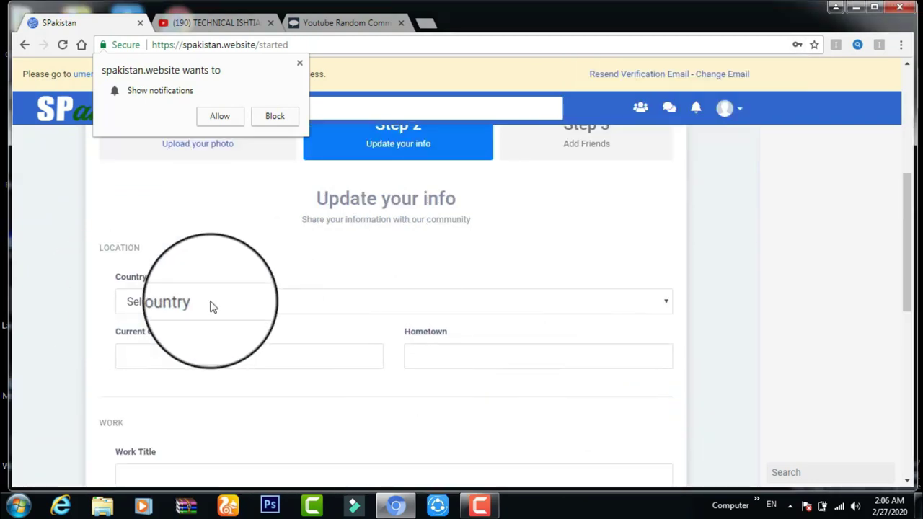
- Set Country to Pakistan, current city to lahore, and enter 'no' in the next field and Work Place
click(212, 303)
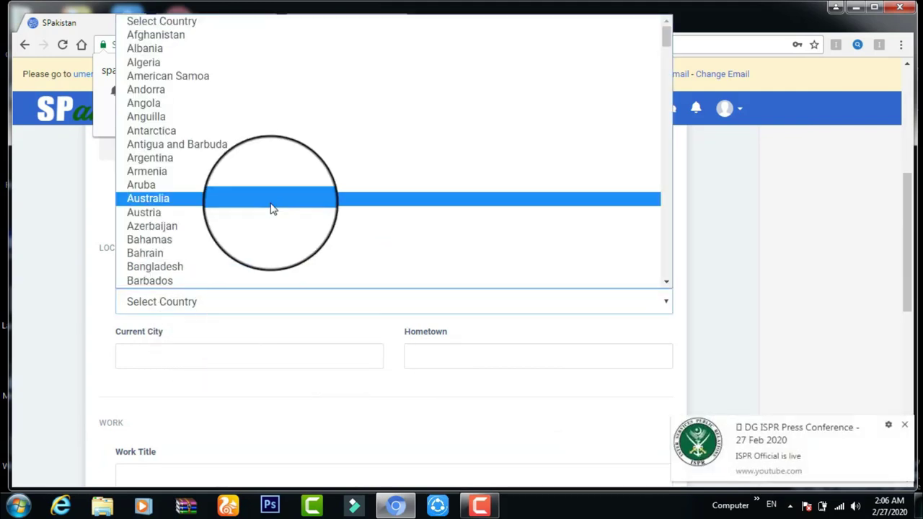
text(p)
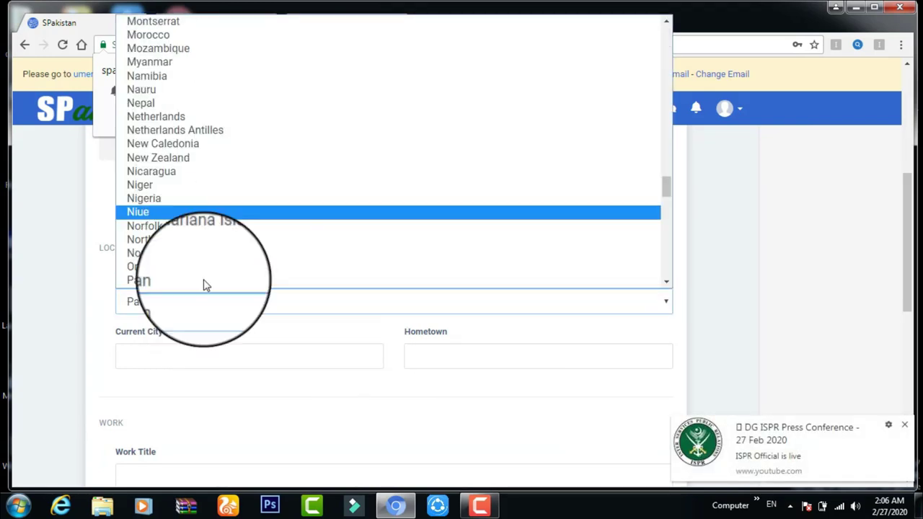
click(163, 287)
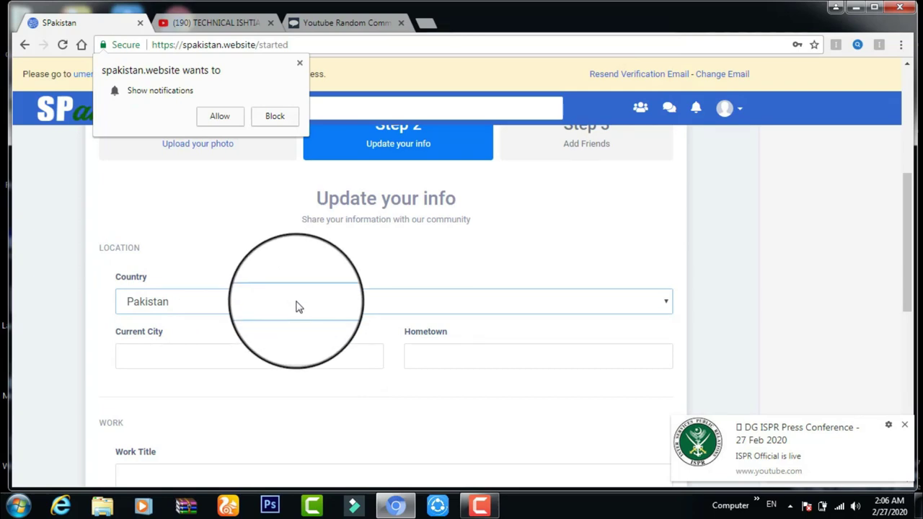
click(173, 367)
text(laho)
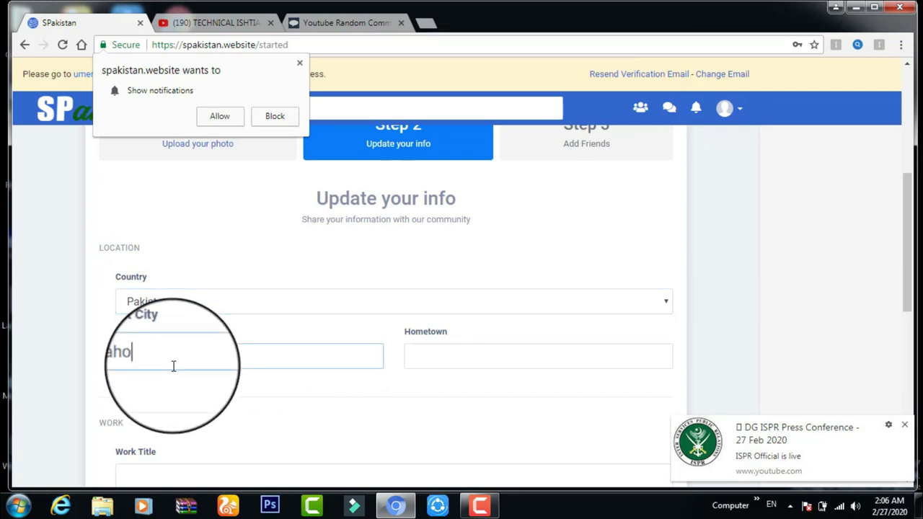
text(re)
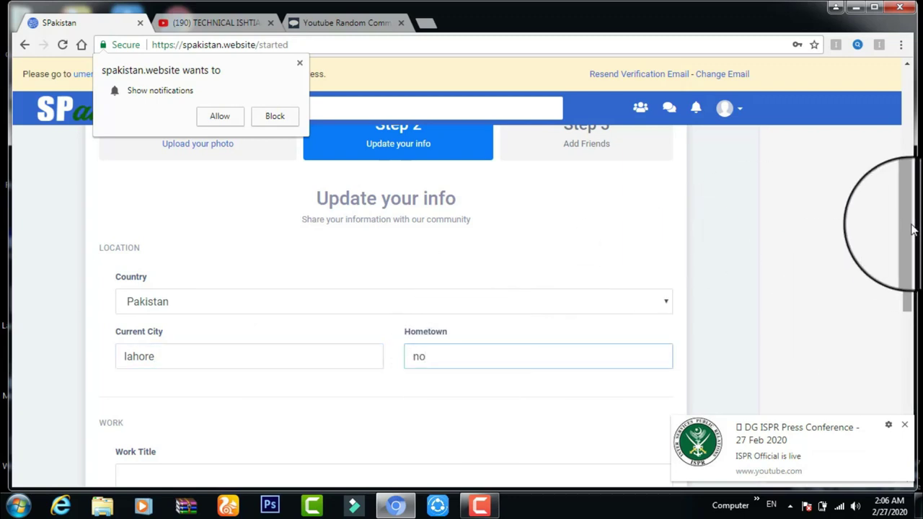
drag(912, 230, 903, 282)
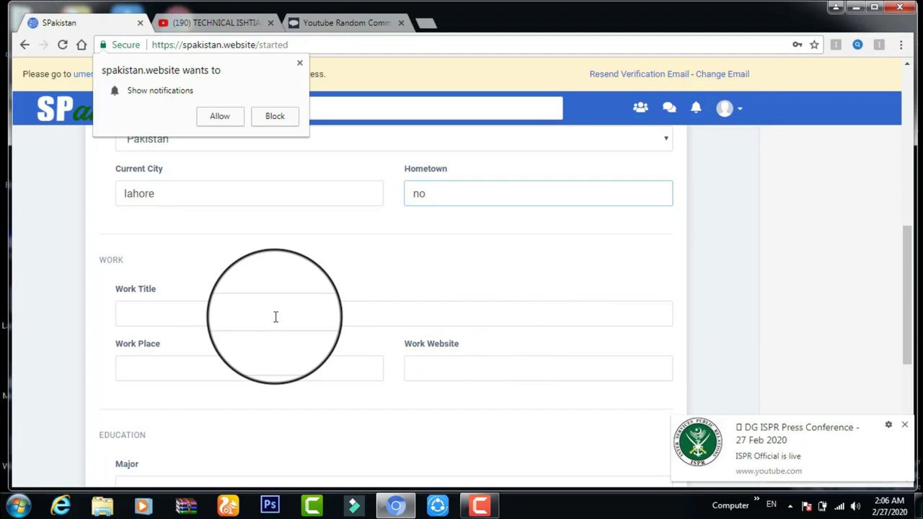
text(no)
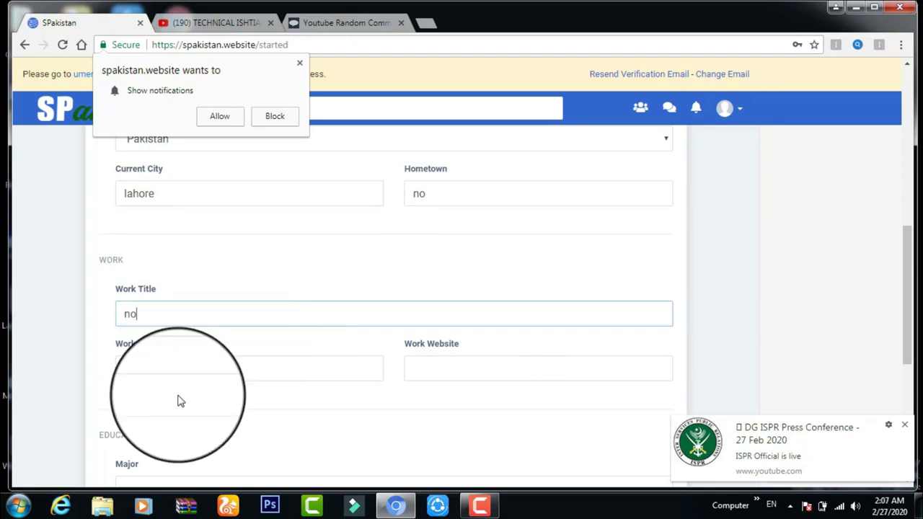
click(170, 363)
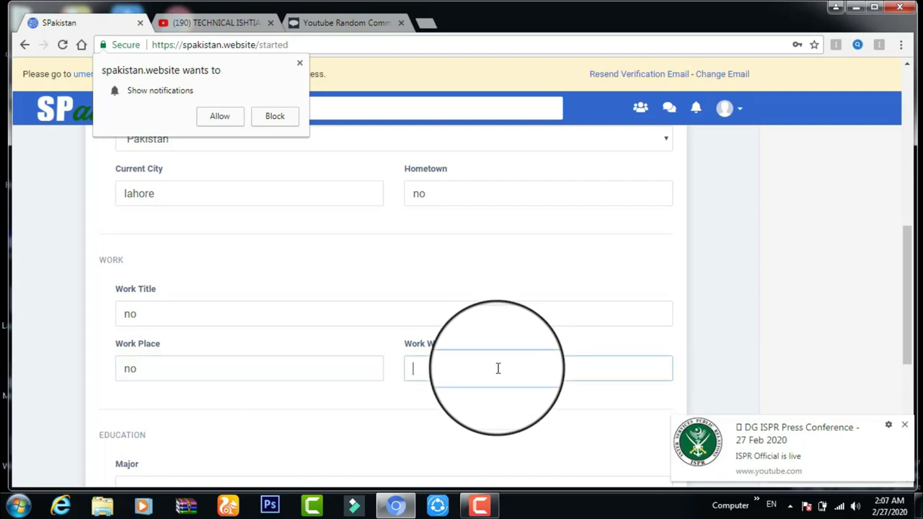
text(no)
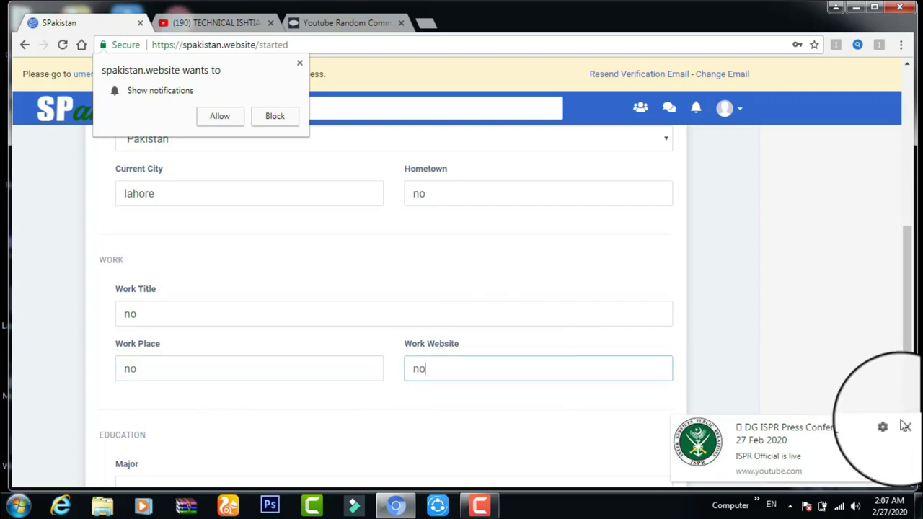
- Enter 'n' for Major and 'n0no' for School, then save and continue to the friends step
click(905, 427)
scroll(910, 402, down, 1)
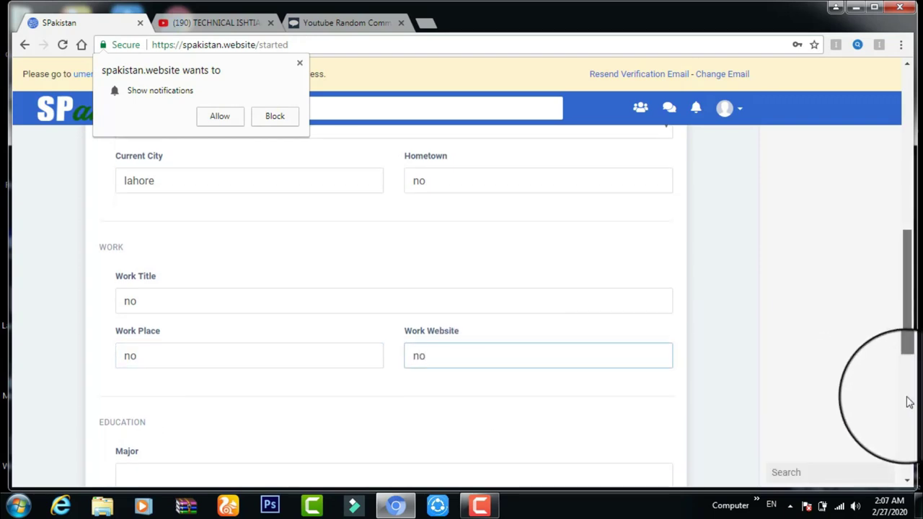
scroll(910, 403, down, 3)
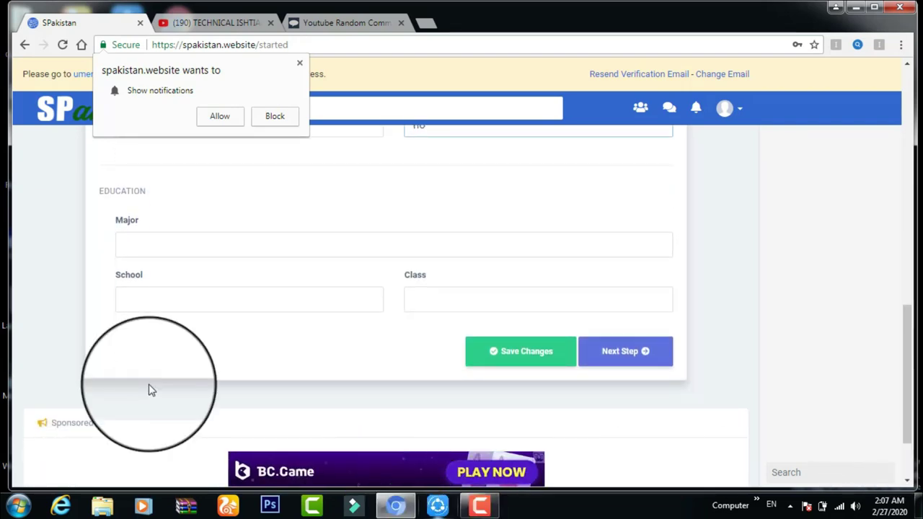
click(155, 238)
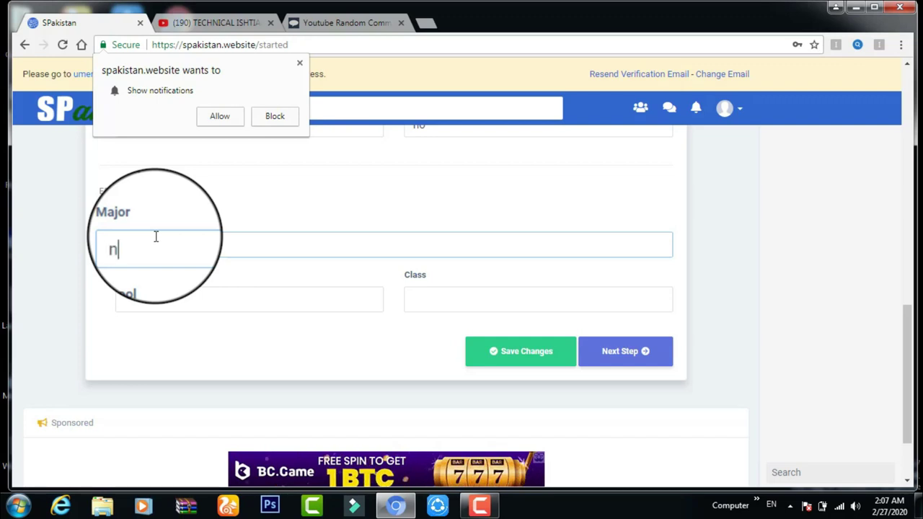
text(n)
click(156, 293)
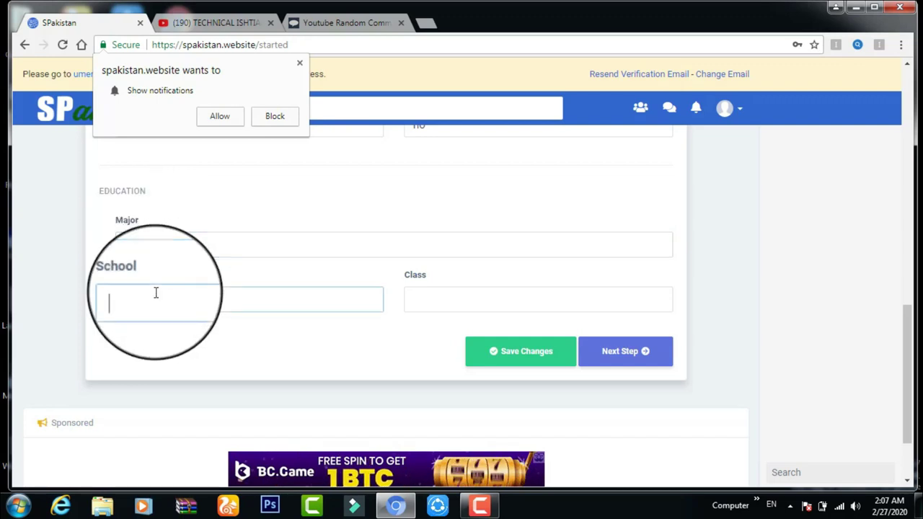
text(n0)
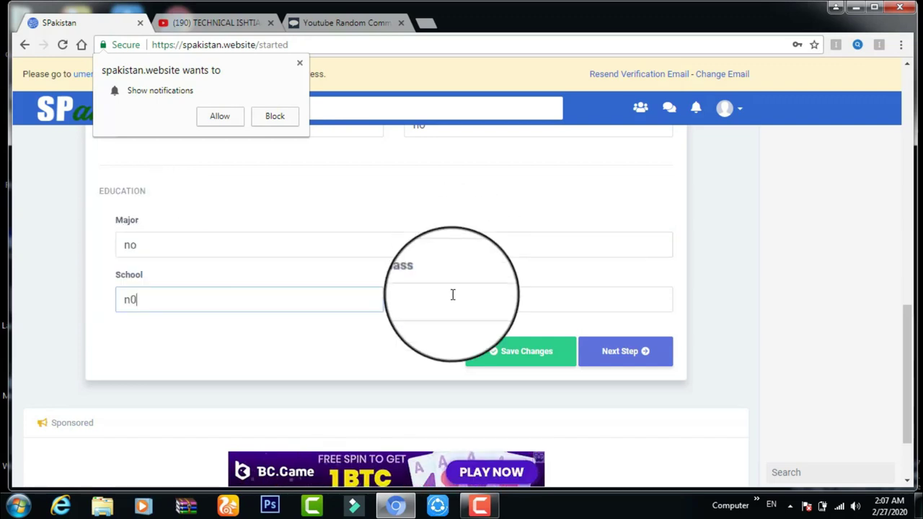
text(no)
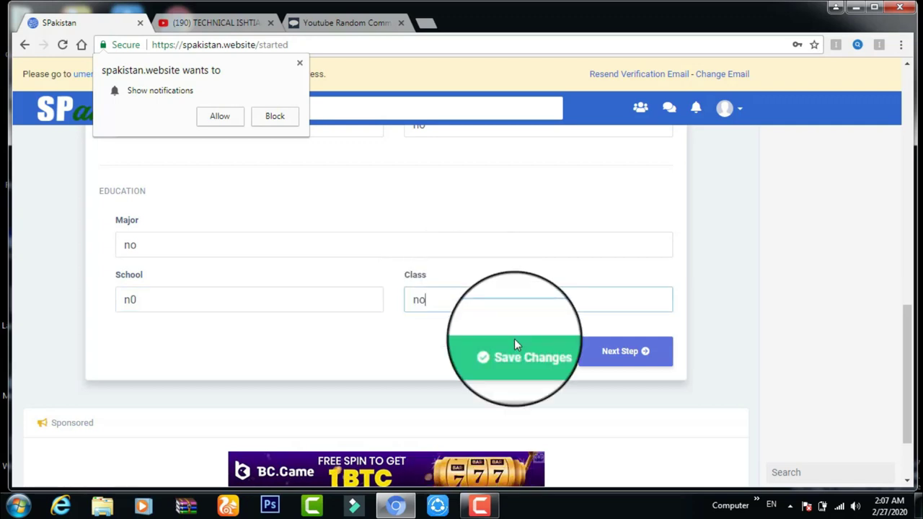
click(644, 353)
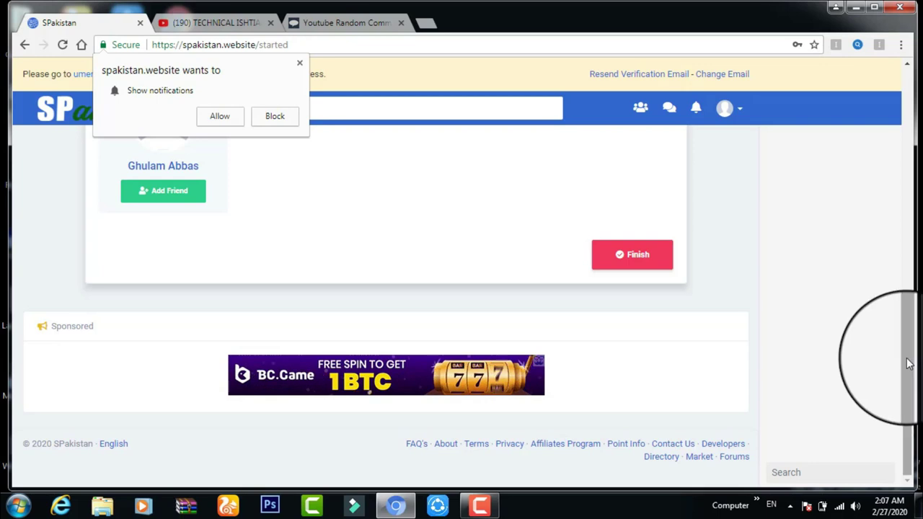
- Finish the Add Friends step and scroll the news feed showing the email-activation notices
drag(909, 351, 900, 288)
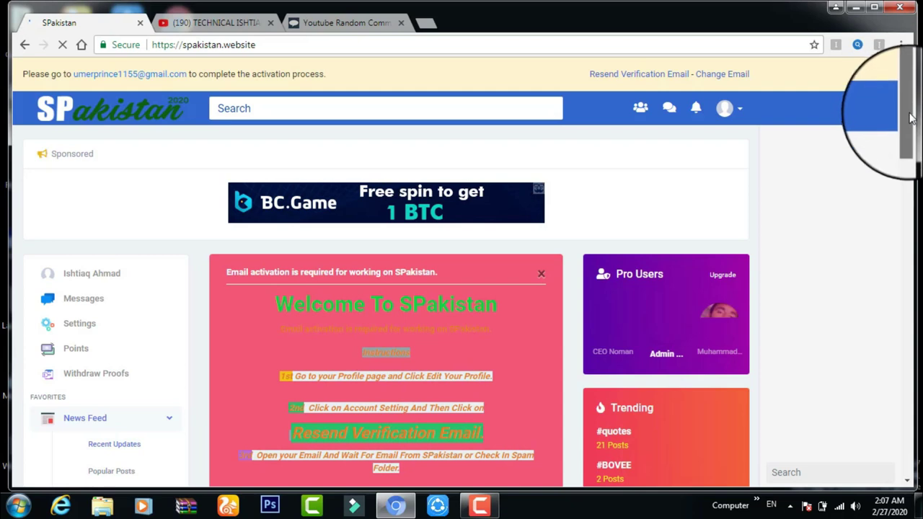
scroll(911, 129, down, 2)
scroll(911, 132, down, 1)
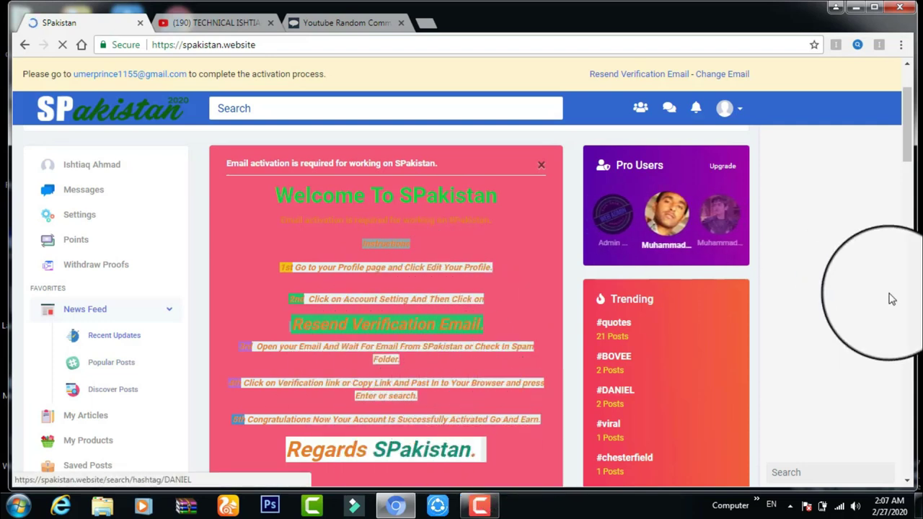
drag(910, 148, 718, 237)
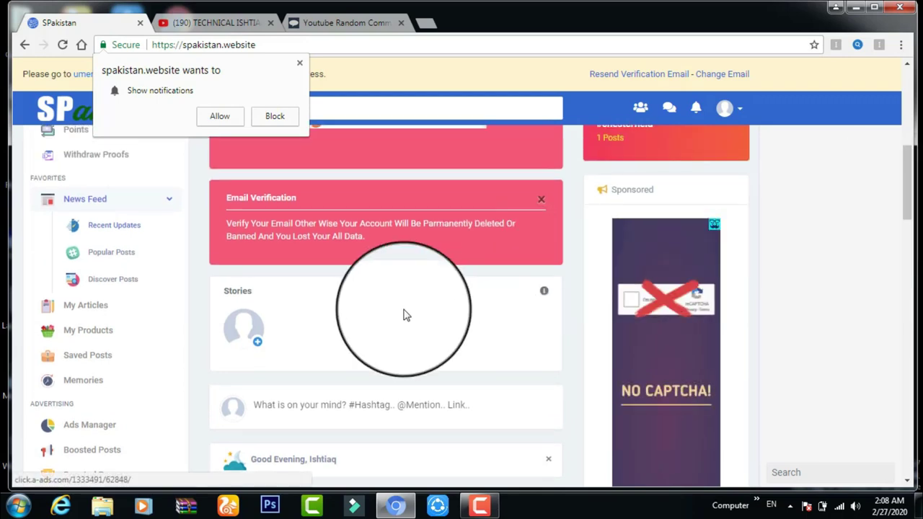
- Allow notifications and location, delete the Email Verification card, and close the Not Activated notice
click(217, 117)
click(541, 200)
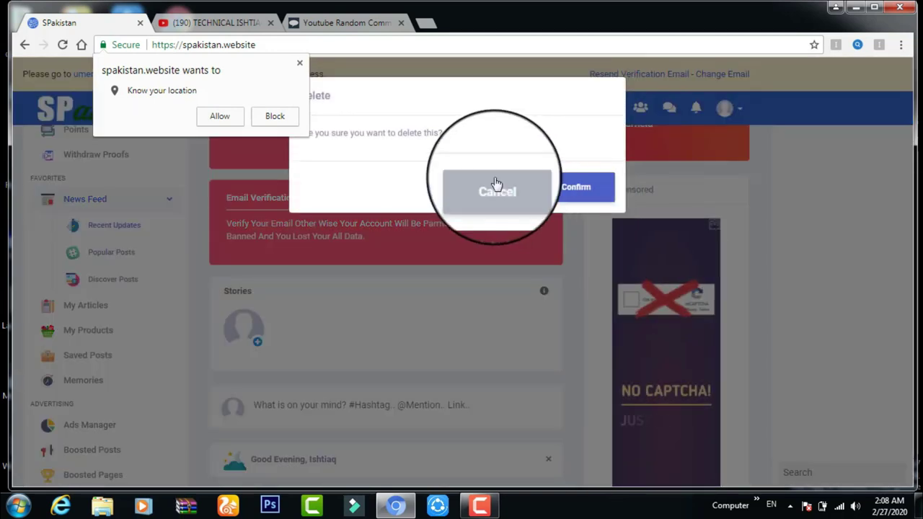
click(556, 204)
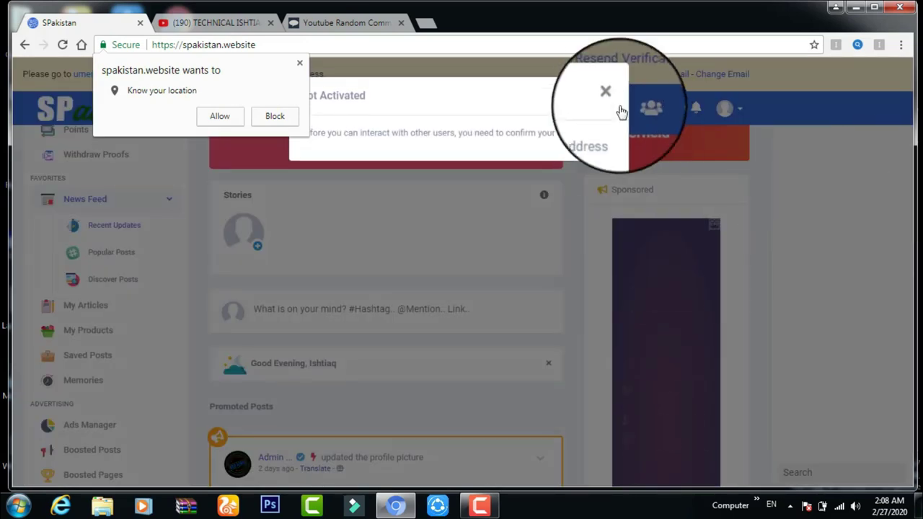
click(610, 96)
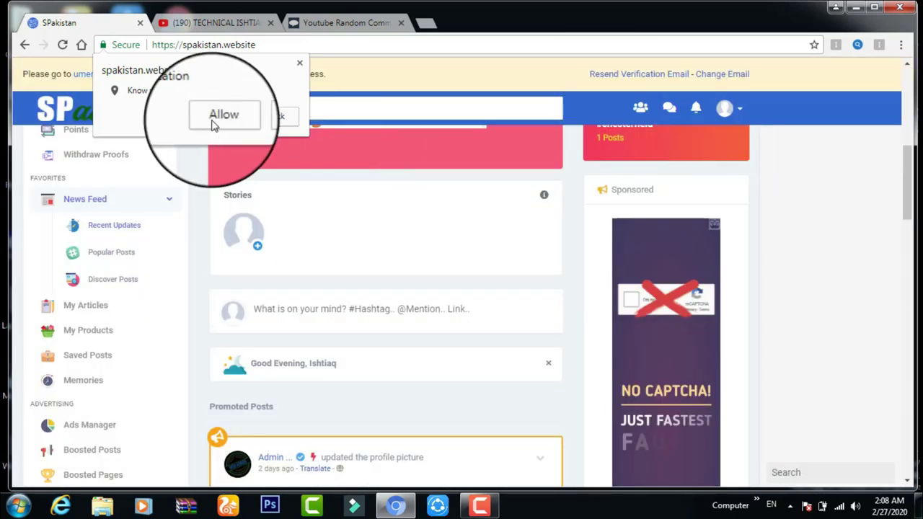
click(219, 117)
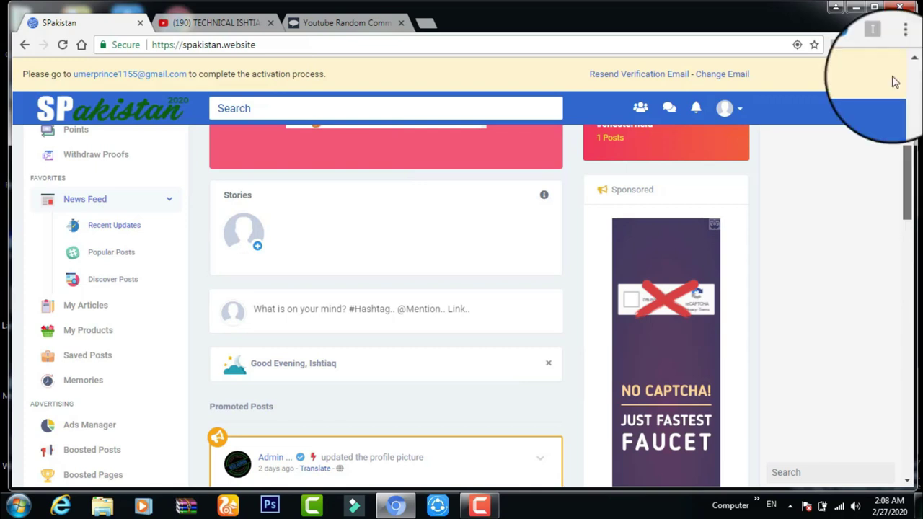
- Scroll back to the top of the feed and open then close the new post composer
scroll(895, 81, up, 3)
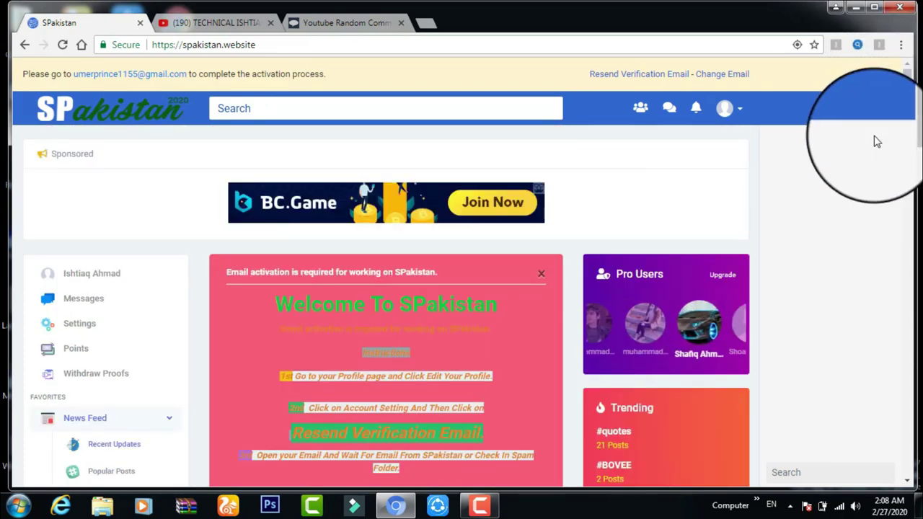
drag(908, 119, 905, 220)
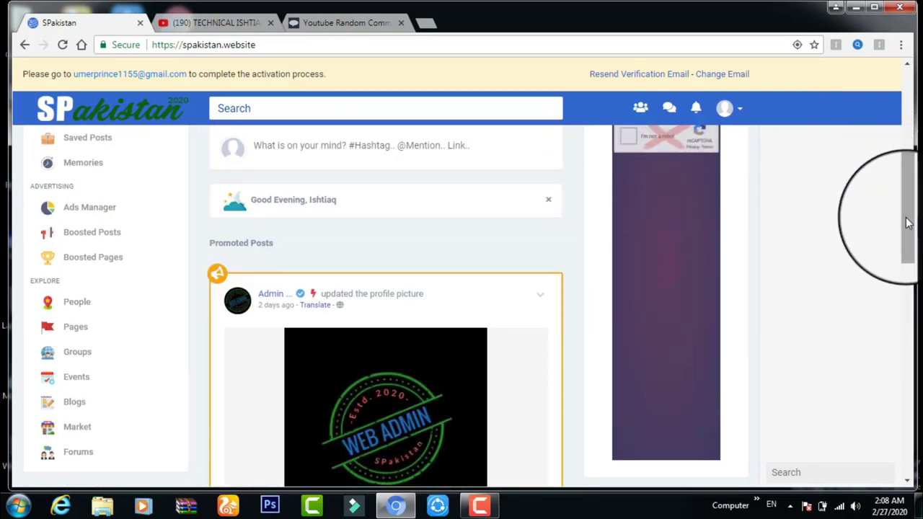
scroll(907, 223, up, 2)
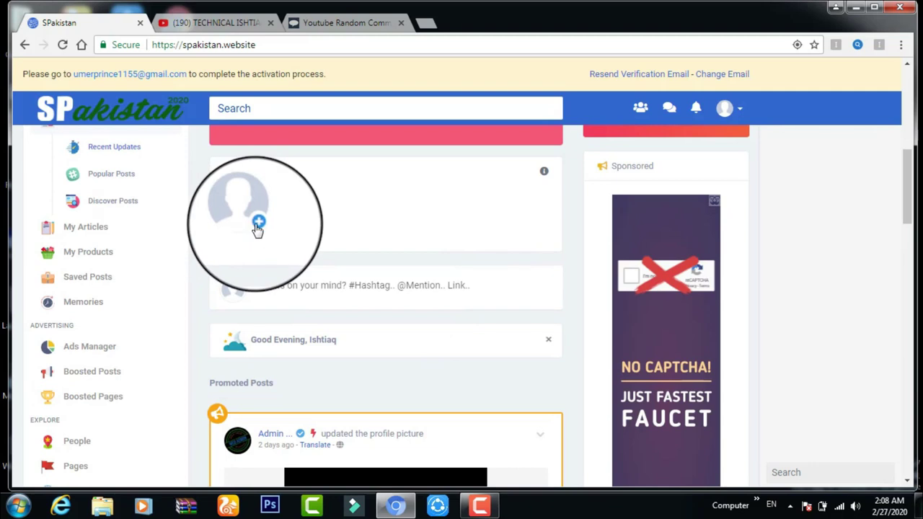
click(290, 287)
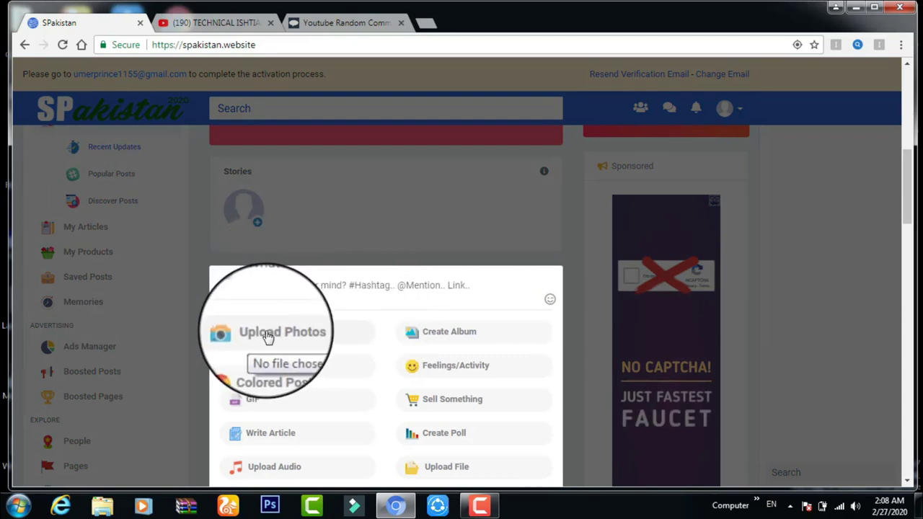
click(318, 168)
- Close the Not Activated notice that appears on the feed and view the post's comments
drag(910, 187, 909, 339)
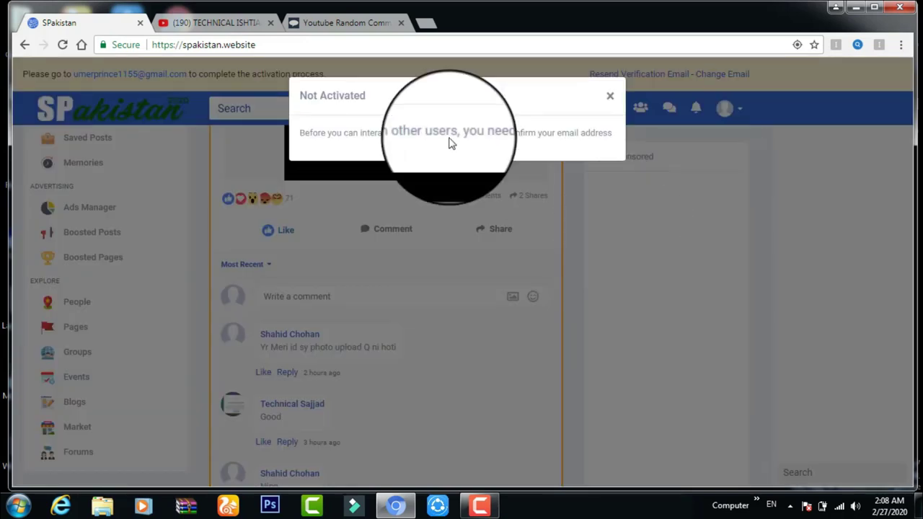
click(611, 98)
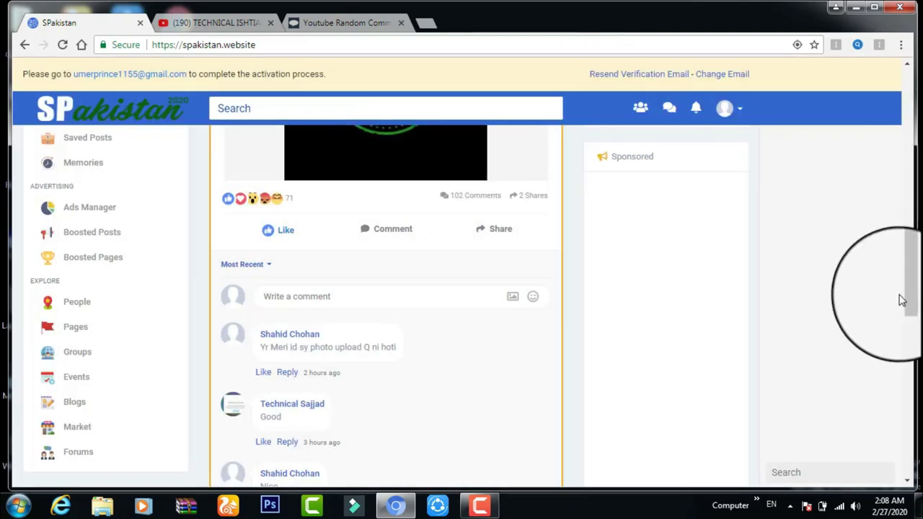
click(908, 287)
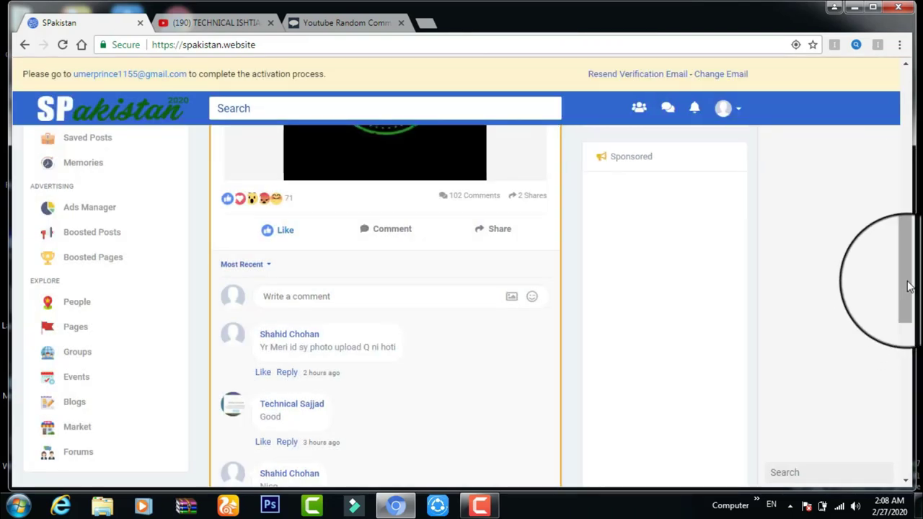
drag(909, 295, 907, 304)
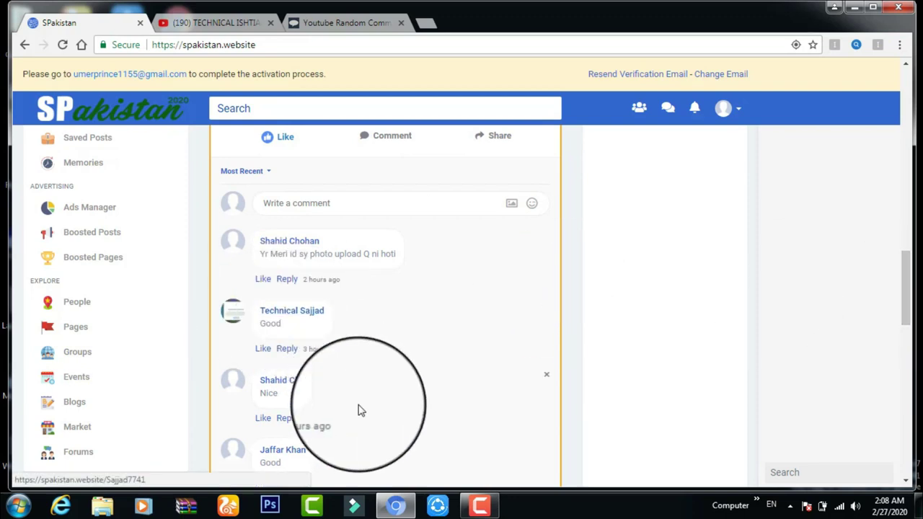
- Go to Settings > Affiliates from the avatar menu and select the whole affiliate referral link
click(733, 125)
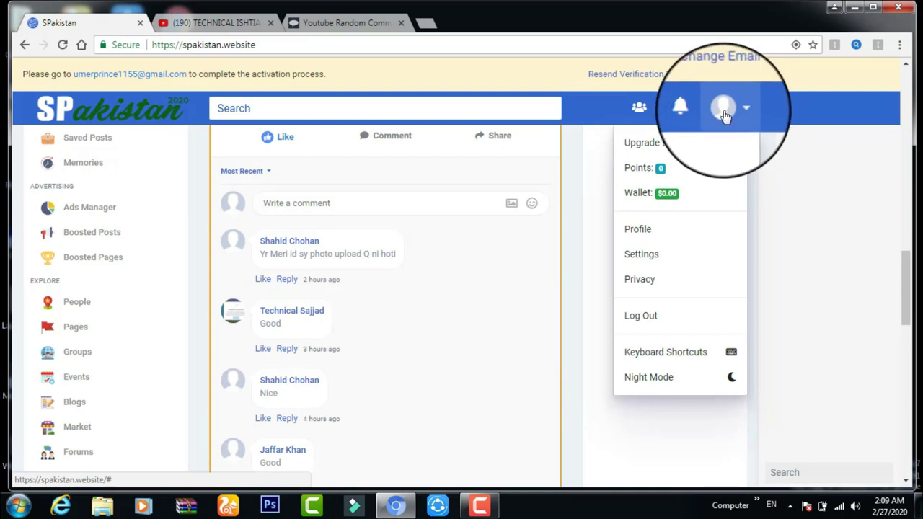
click(647, 257)
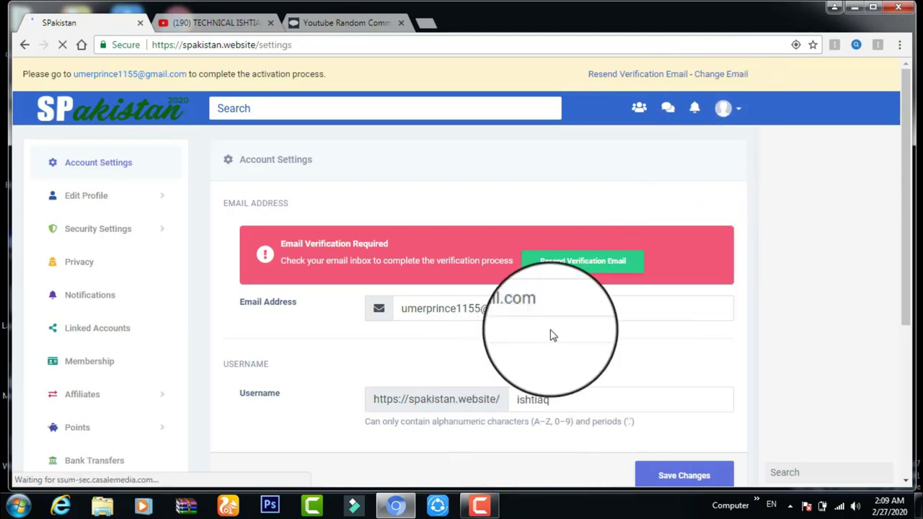
drag(910, 182, 910, 229)
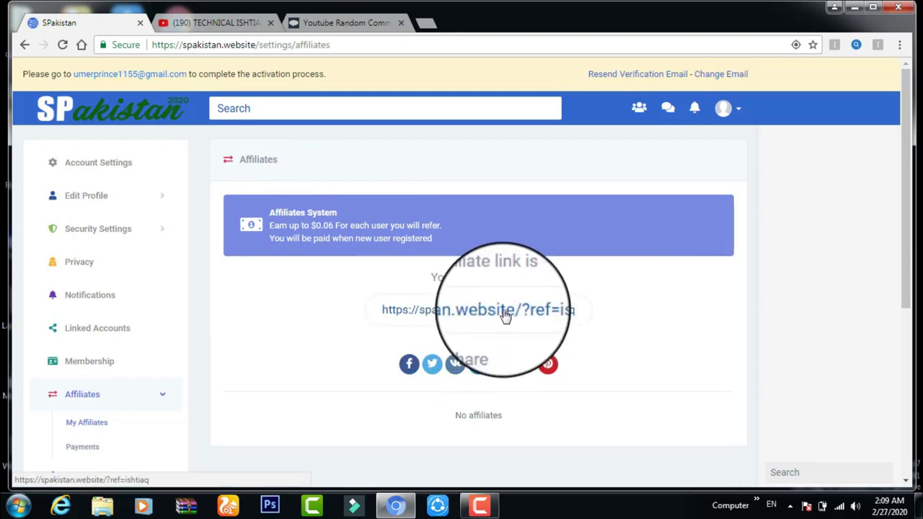
triple_click(555, 312)
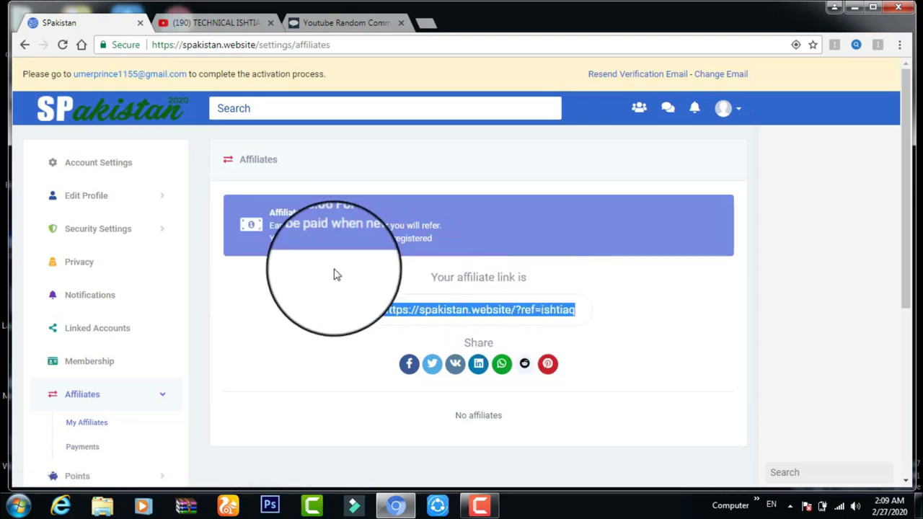
- In Affiliates > Payments, request 3 USD via Jazzcash & Easypaisa and enter the Jazzcash account number
click(82, 449)
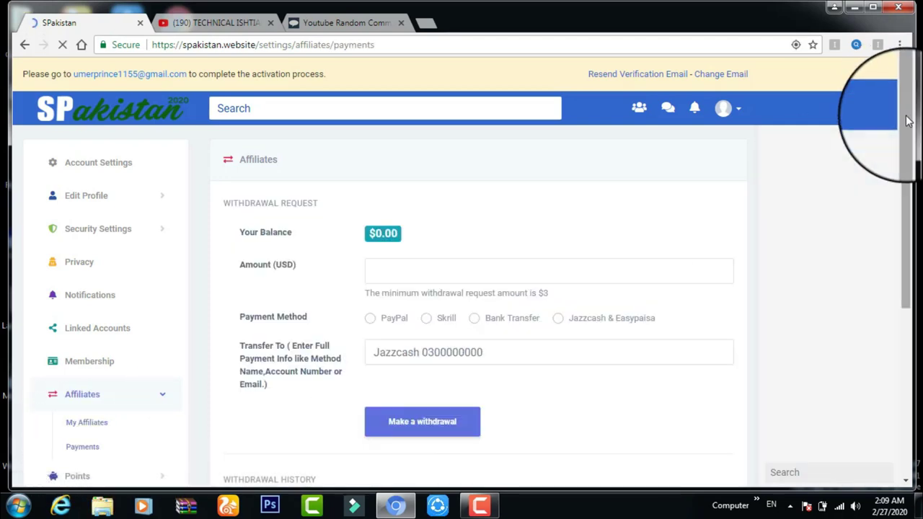
drag(908, 123, 908, 127)
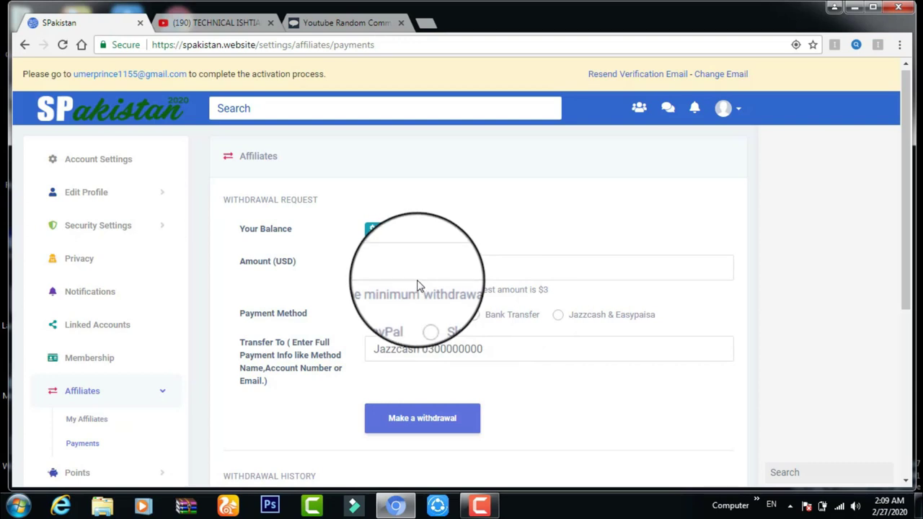
click(374, 269)
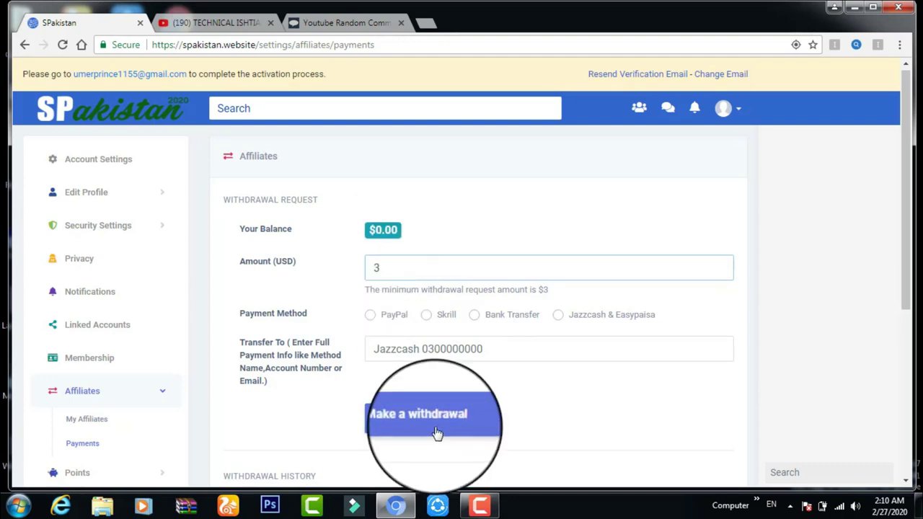
click(560, 317)
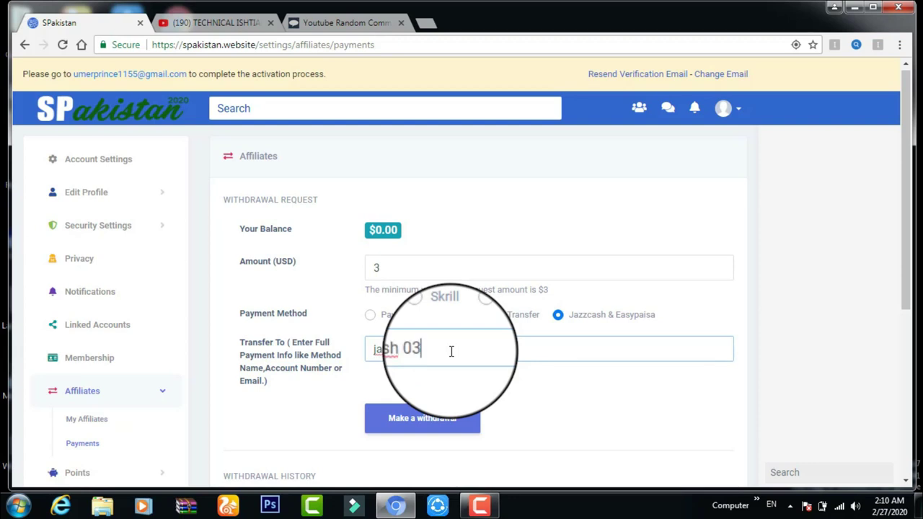
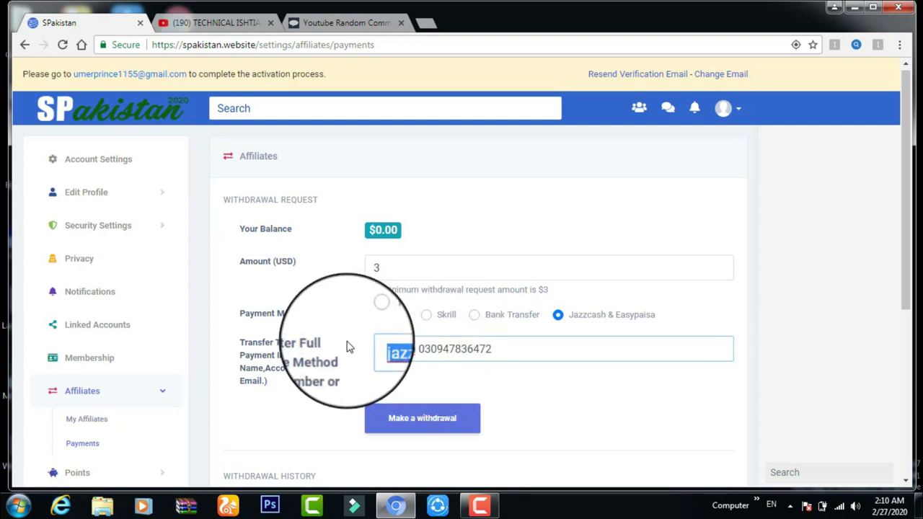
text(h)
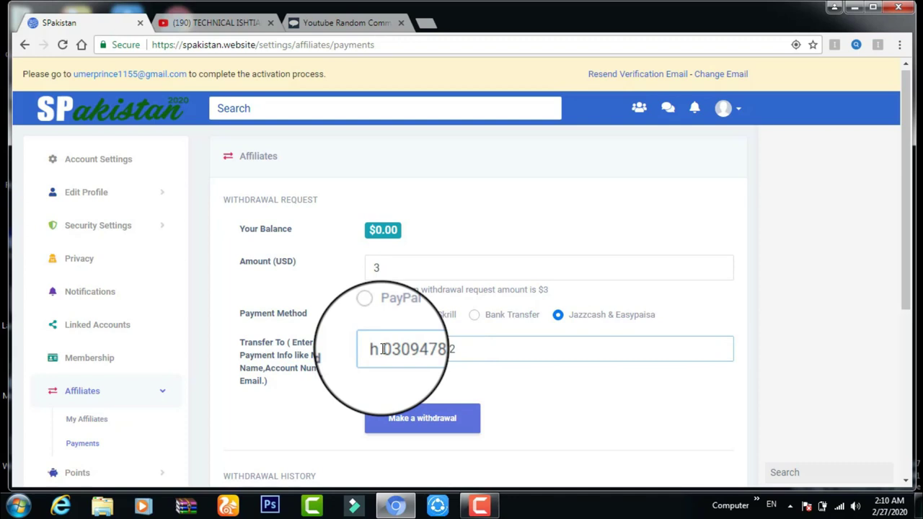